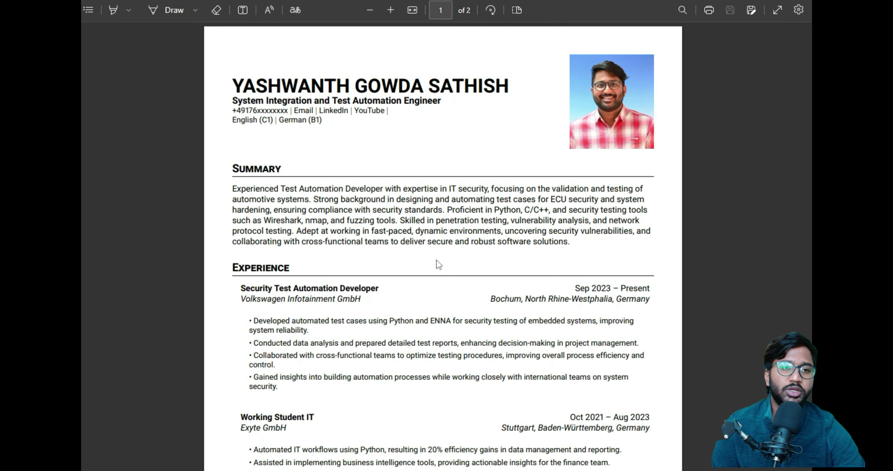
scroll(436, 260, down, 15)
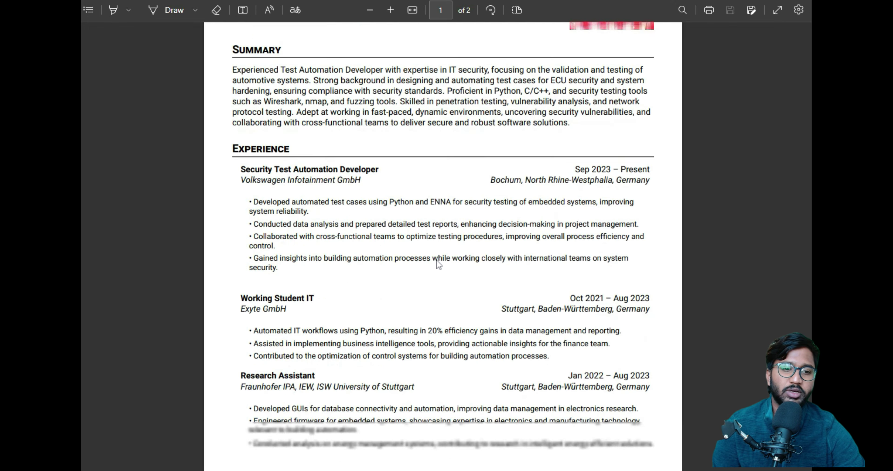
scroll(436, 261, down, 6)
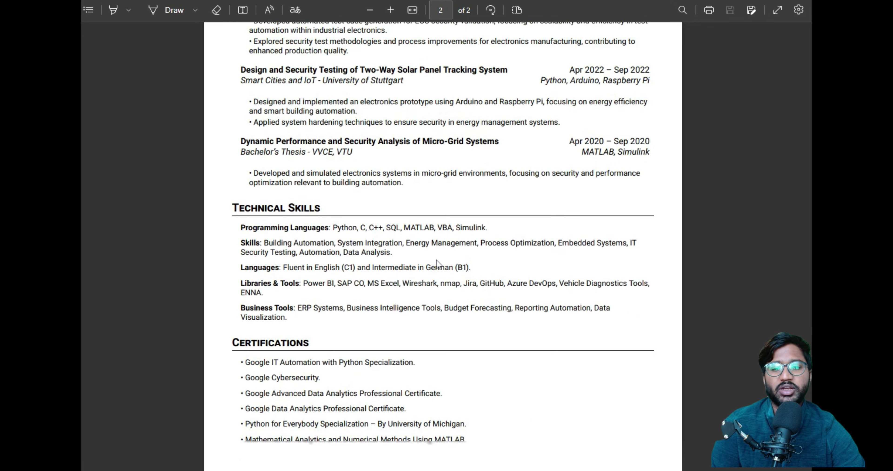
scroll(436, 261, up, 14)
scroll(436, 260, up, 10)
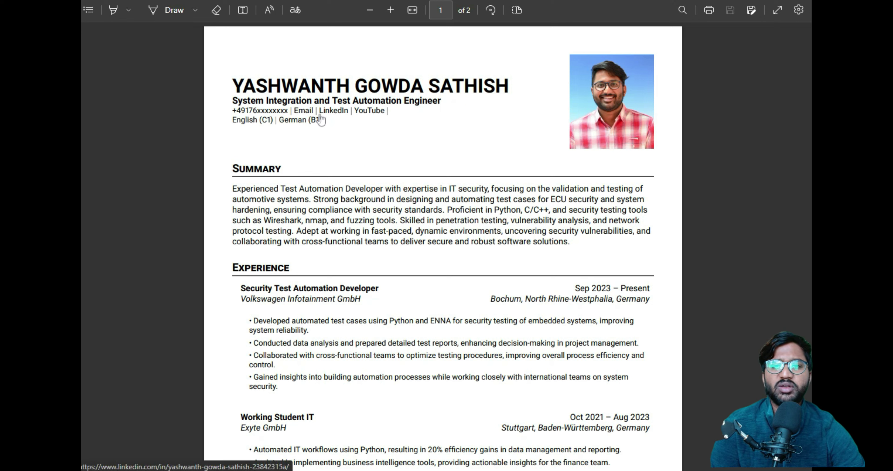
click(310, 114)
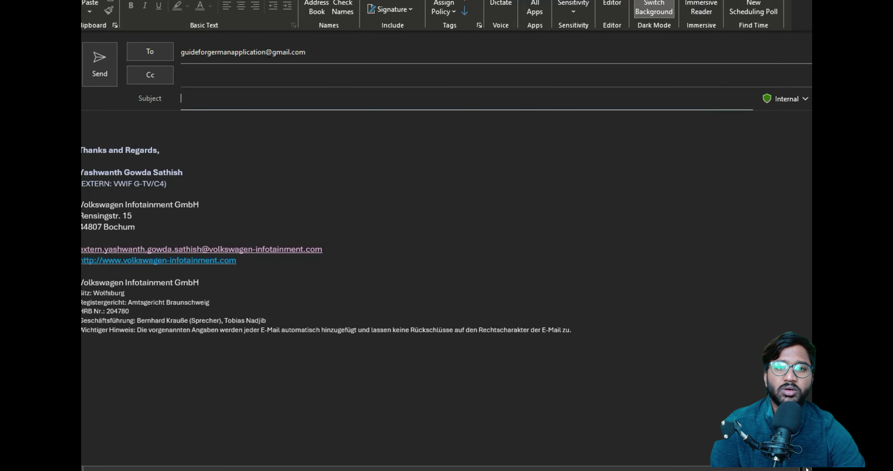
drag(307, 51, 176, 54)
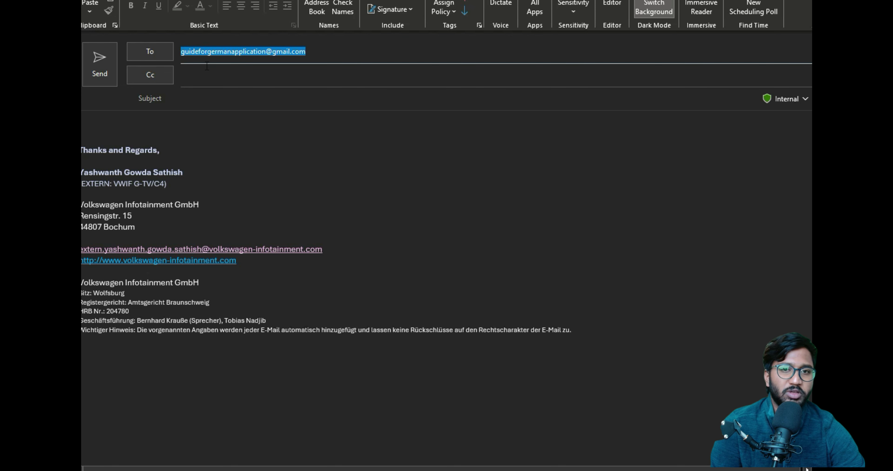
key(Escape)
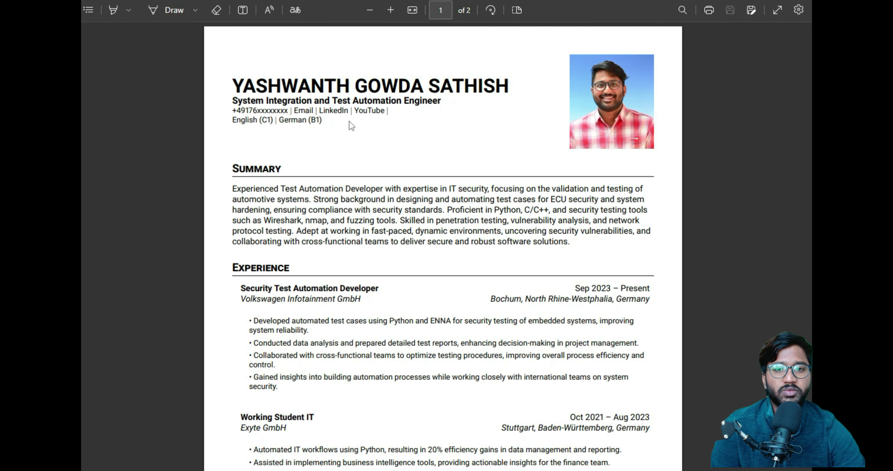
click(341, 114)
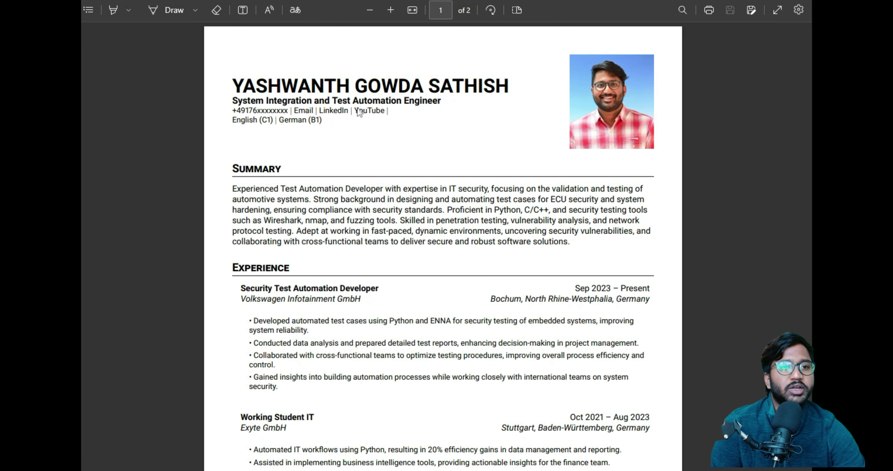
click(364, 112)
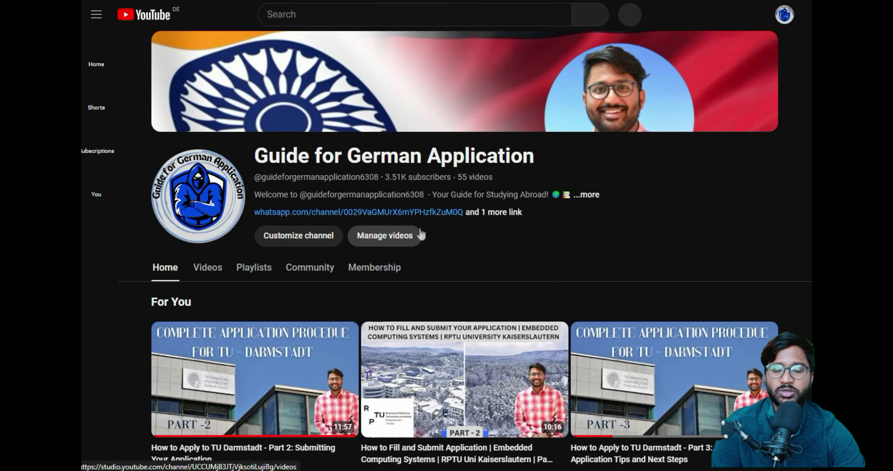
click(420, 235)
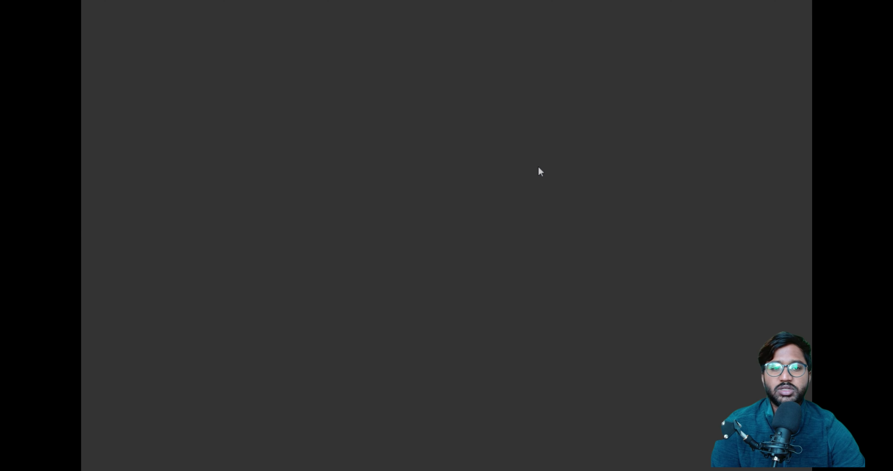
scroll(540, 171, down, 5)
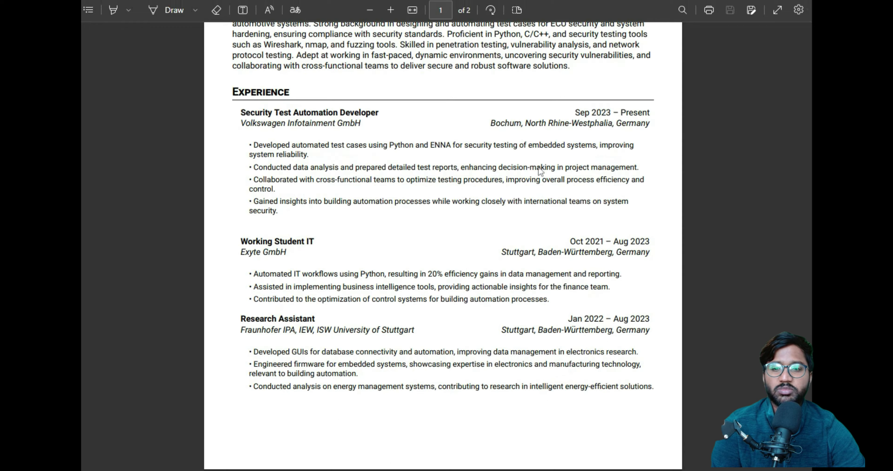
scroll(539, 168, down, 15)
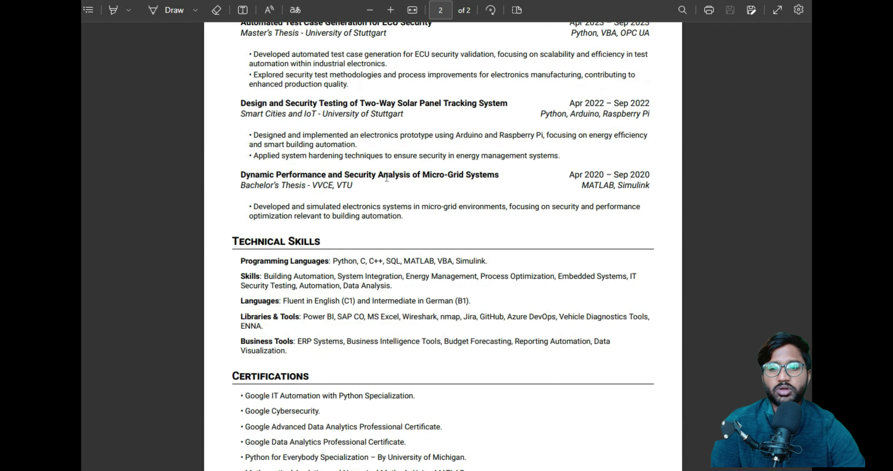
scroll(387, 177, down, 2)
scroll(386, 177, up, 20)
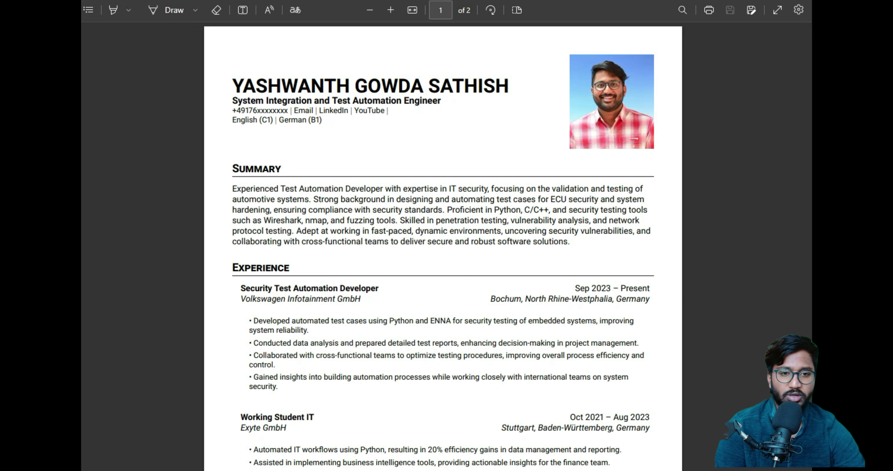
- Switch back to Overleaf and log out via the Account menu
key(alt+Tab)
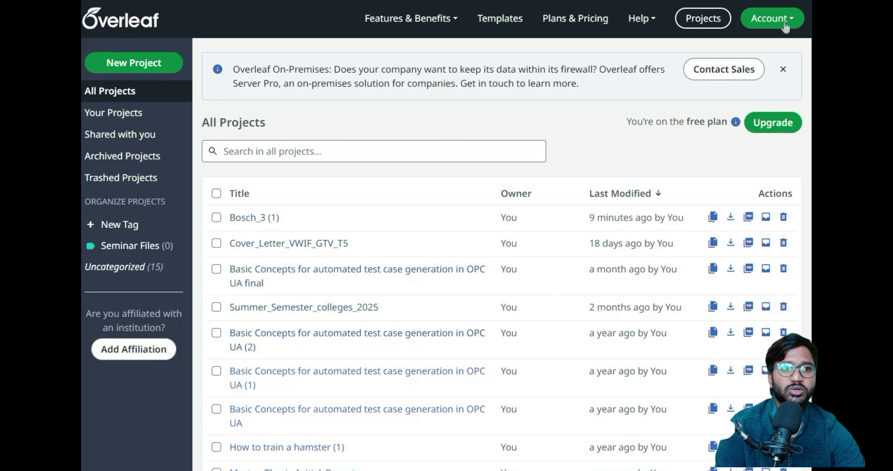
click(790, 25)
click(743, 127)
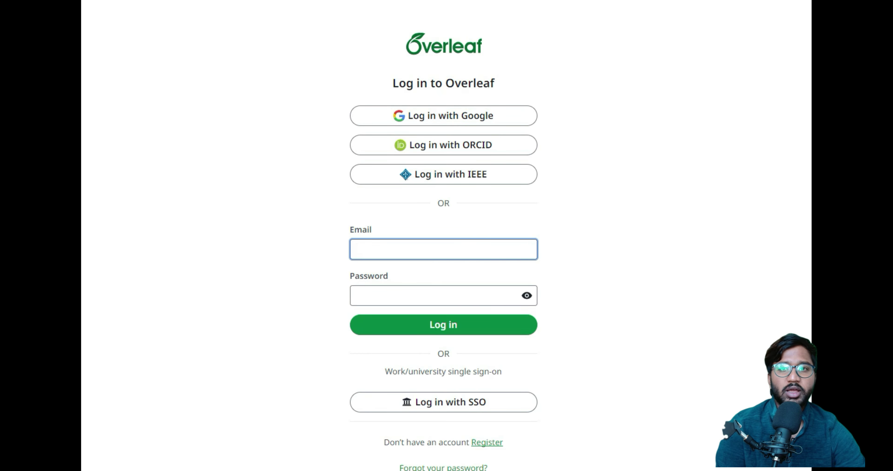
- From the login page, show the Register page for a new account, then return to login
key(ctrl+l)
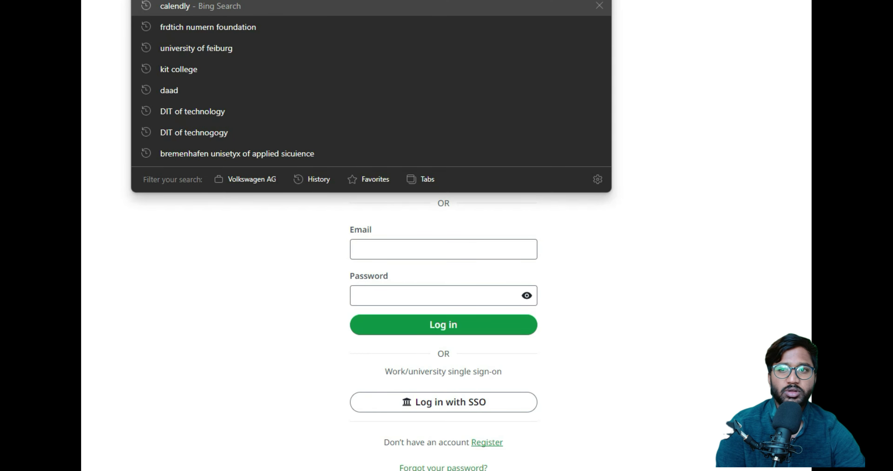
click(199, 255)
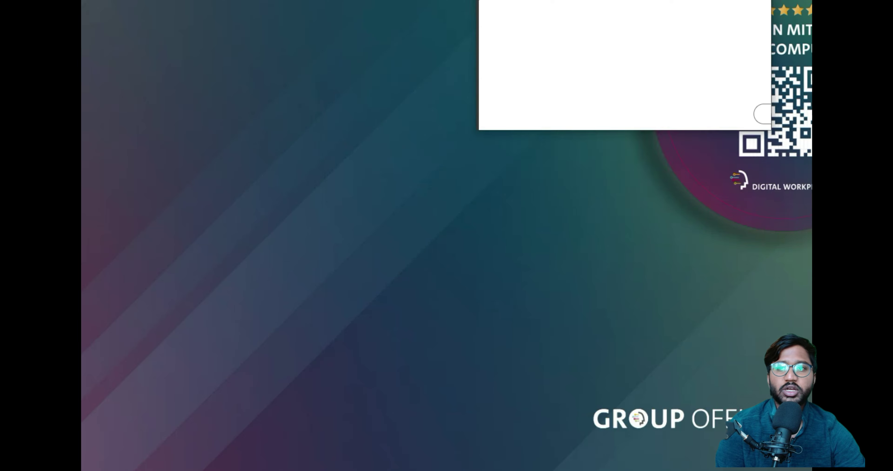
key(ctrl+l)
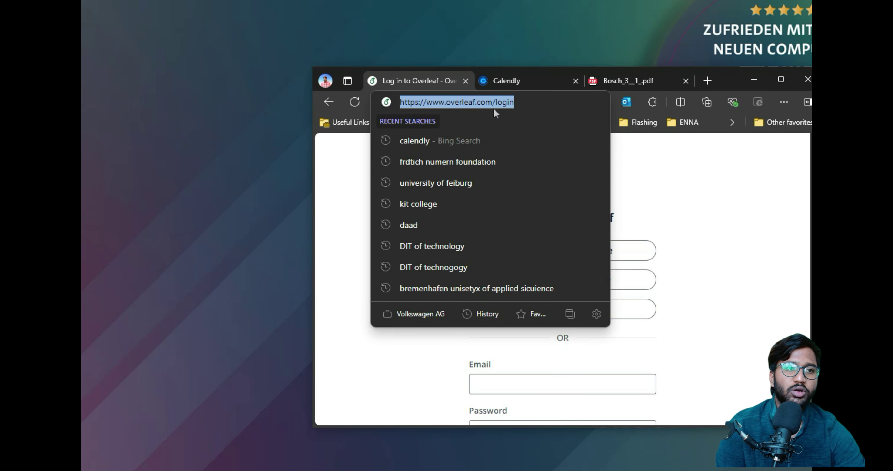
click(730, 78)
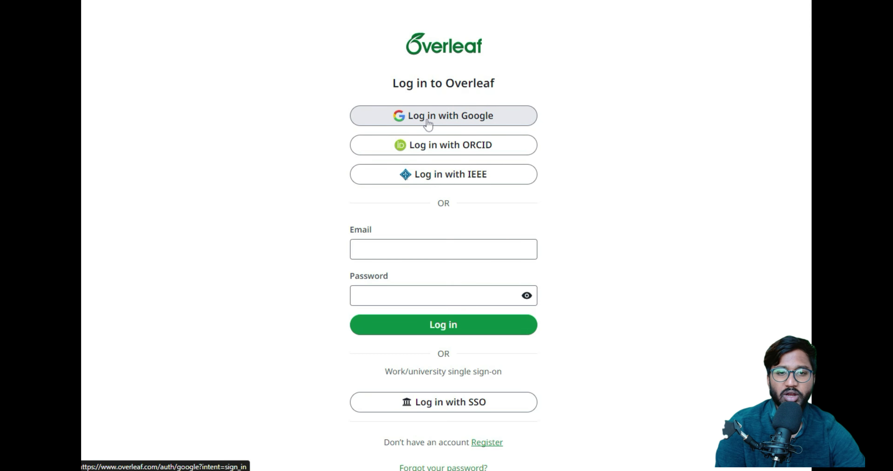
scroll(428, 125, down, 3)
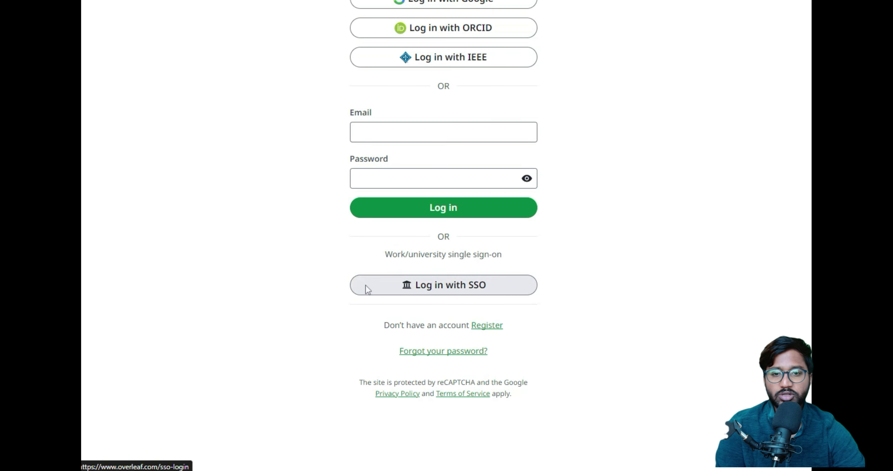
click(487, 326)
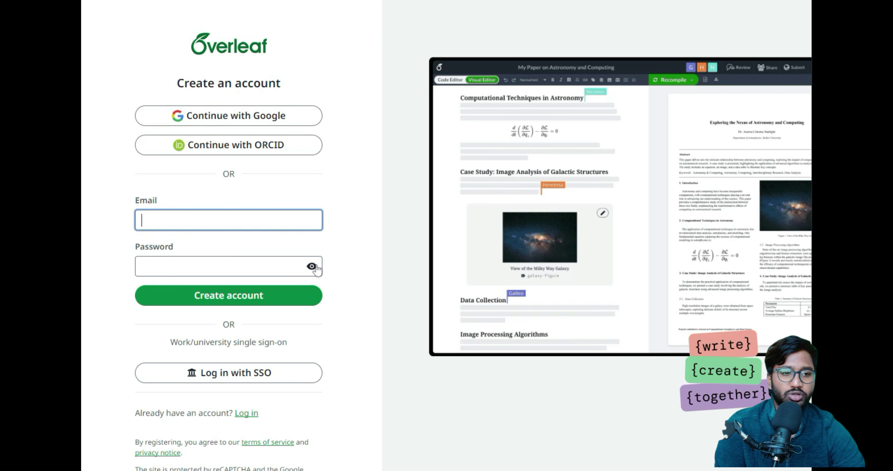
key(alt+Left)
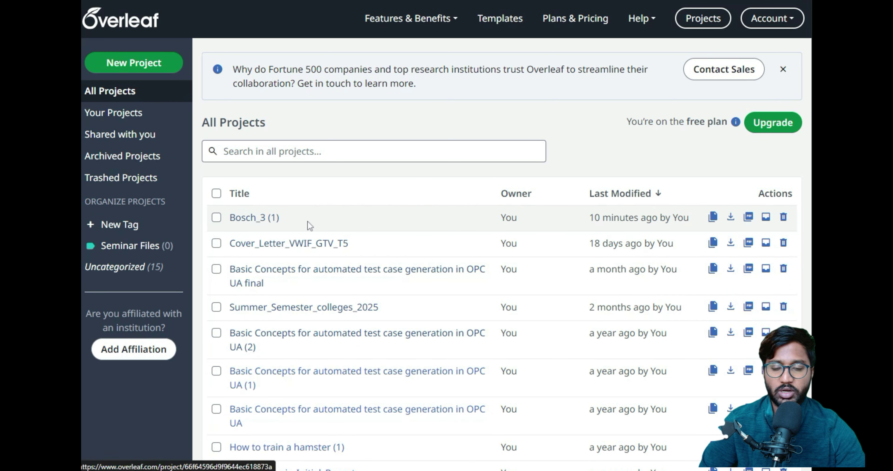
click(277, 219)
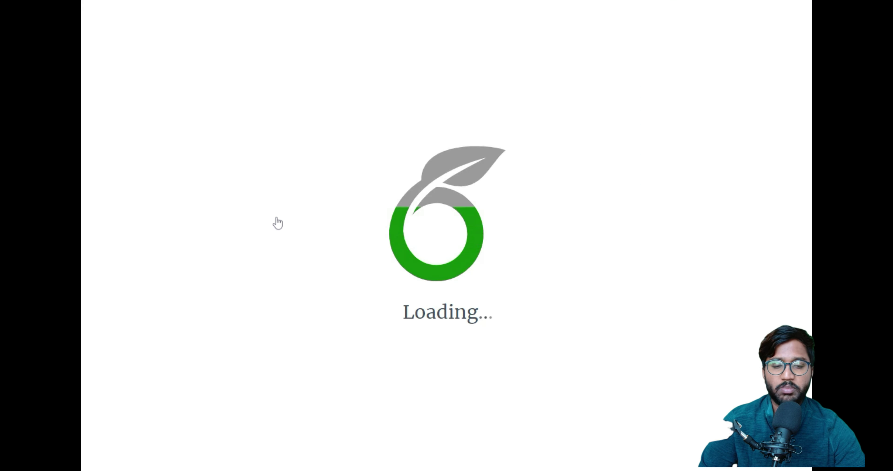
scroll(330, 260, up, 10)
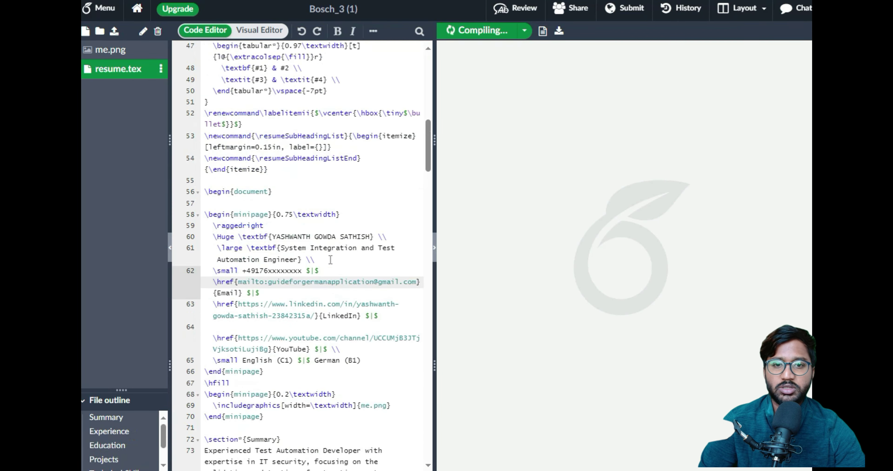
scroll(331, 260, up, 3)
scroll(330, 260, down, 10)
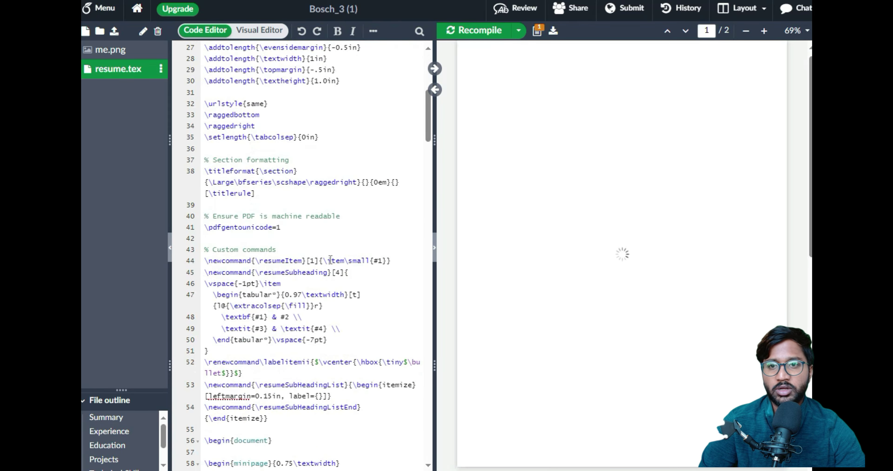
scroll(331, 259, down, 3)
scroll(330, 260, up, 12)
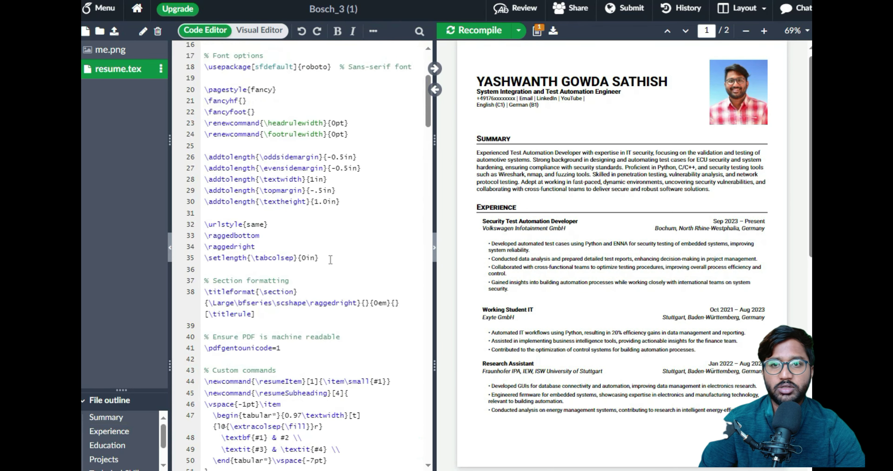
click(259, 31)
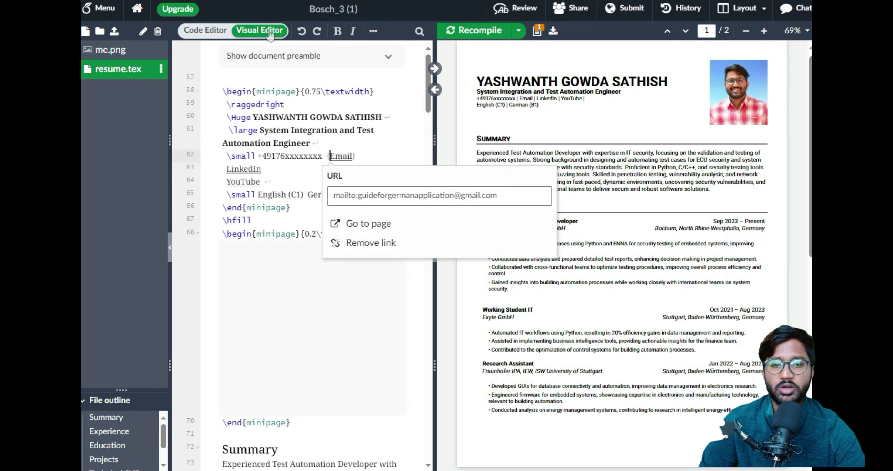
scroll(308, 204, down, 12)
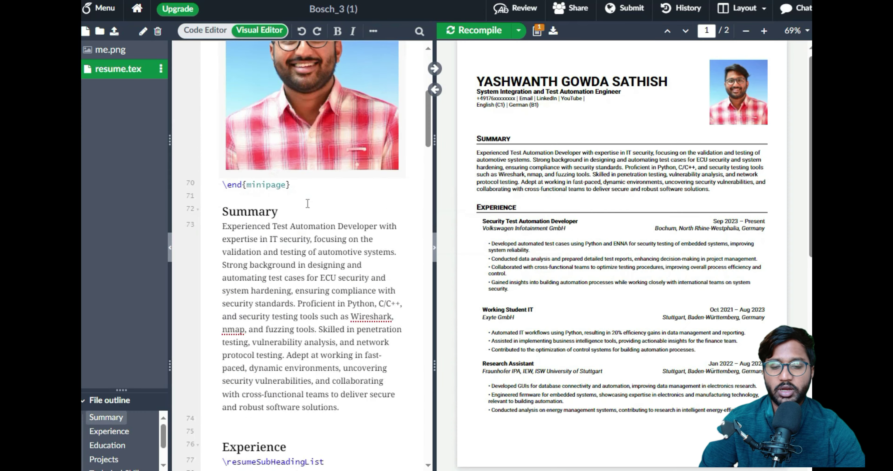
scroll(307, 204, down, 3)
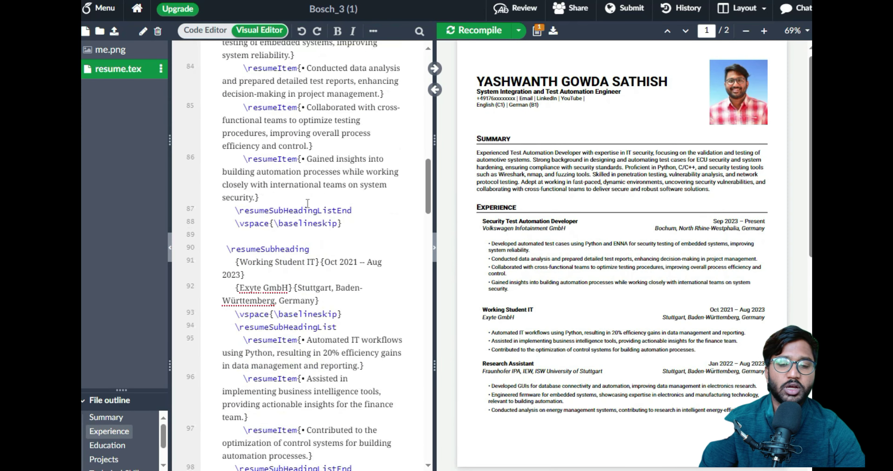
scroll(308, 204, down, 20)
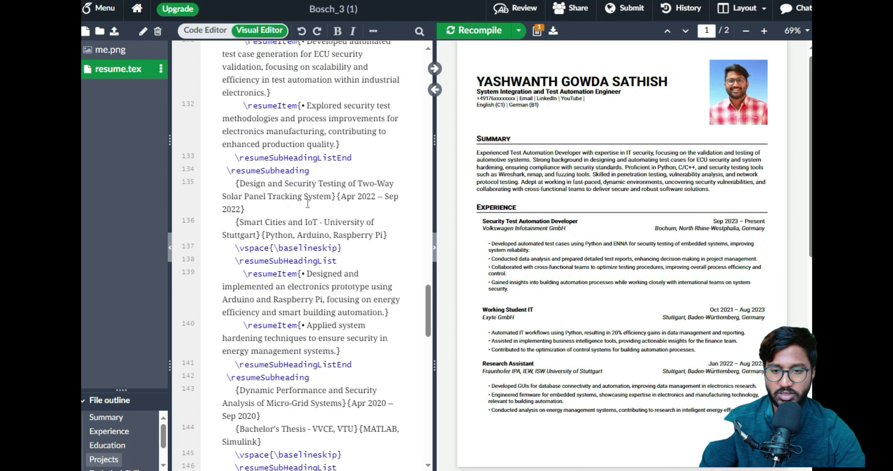
scroll(307, 203, down, 20)
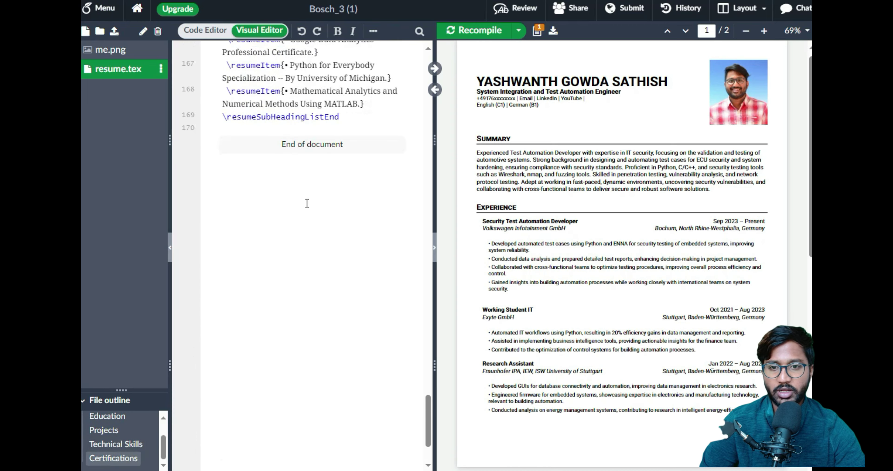
scroll(307, 204, up, 20)
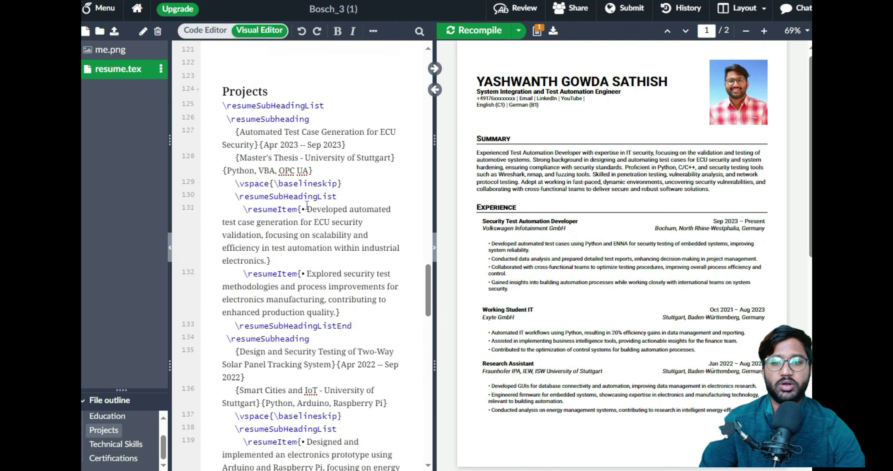
scroll(308, 206, up, 15)
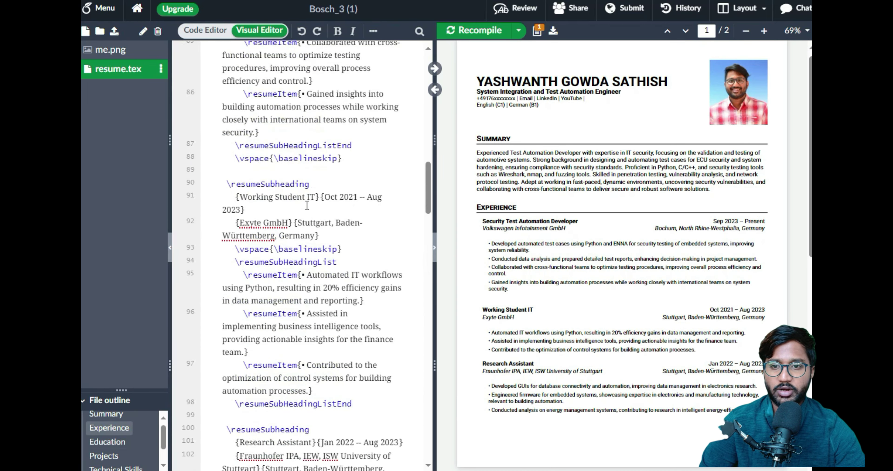
scroll(307, 206, up, 15)
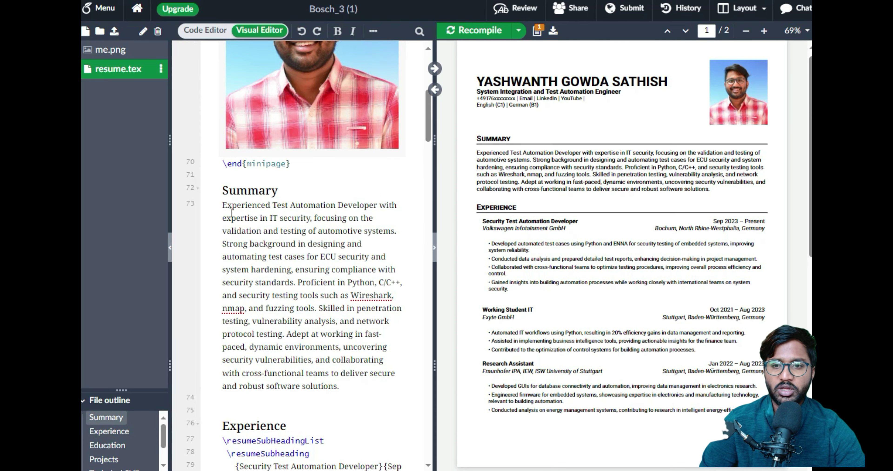
- Review the resume's LaTeX preamble in the Code Editor, then go back to All Projects
click(212, 30)
scroll(346, 287, up, 15)
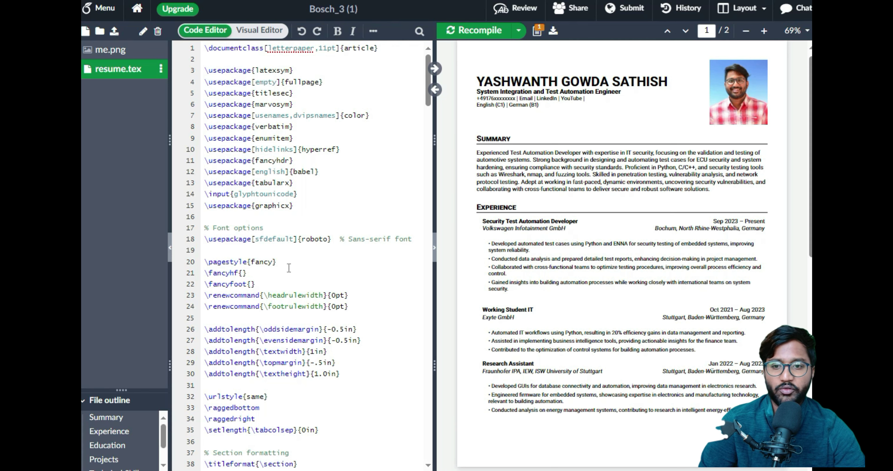
scroll(285, 275, down, 10)
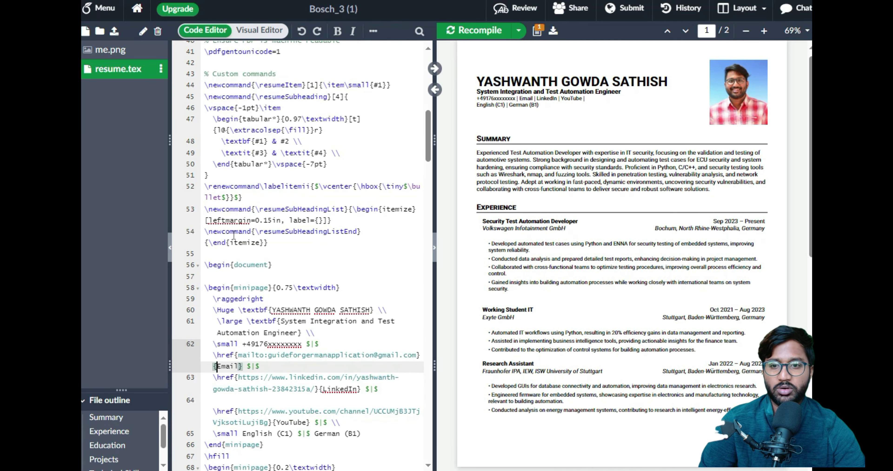
scroll(276, 187, up, 5)
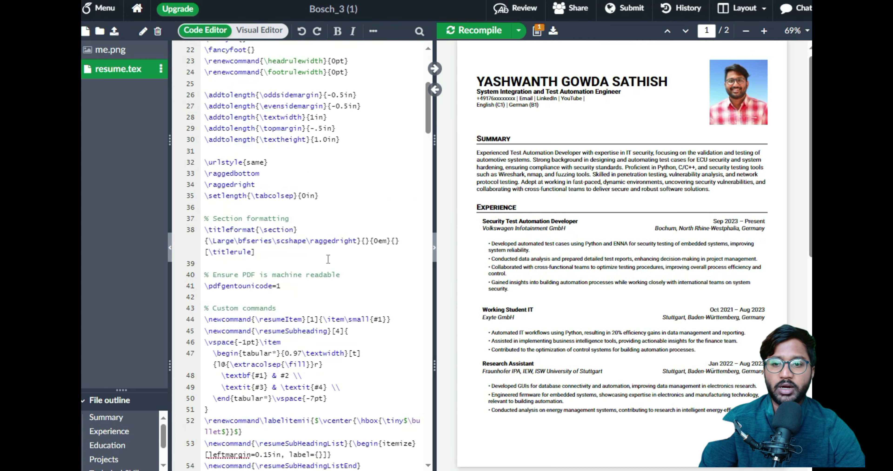
drag(225, 219, 299, 219)
click(310, 241)
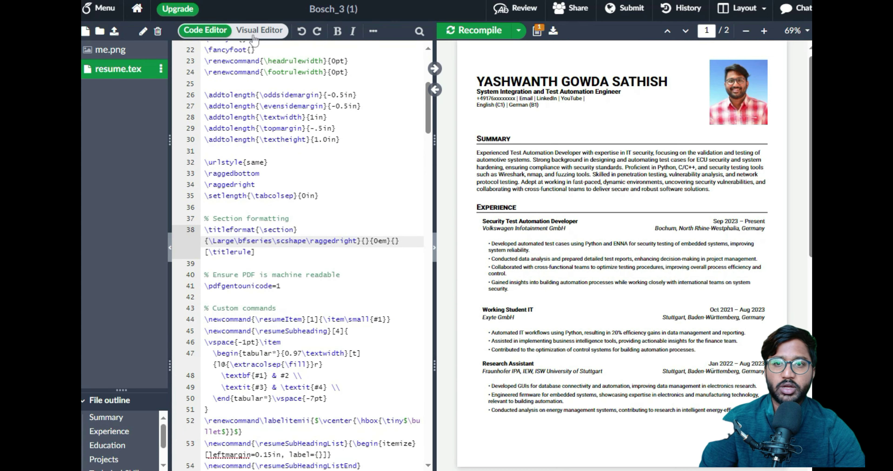
scroll(334, 252, up, 7)
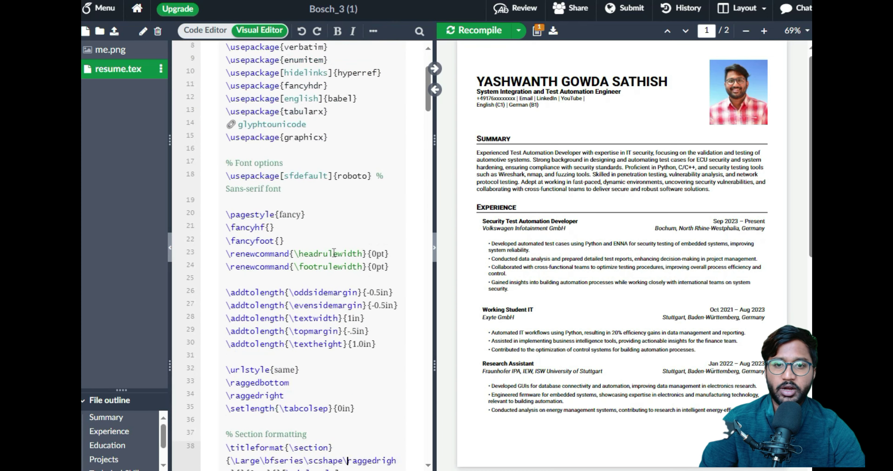
scroll(334, 252, down, 10)
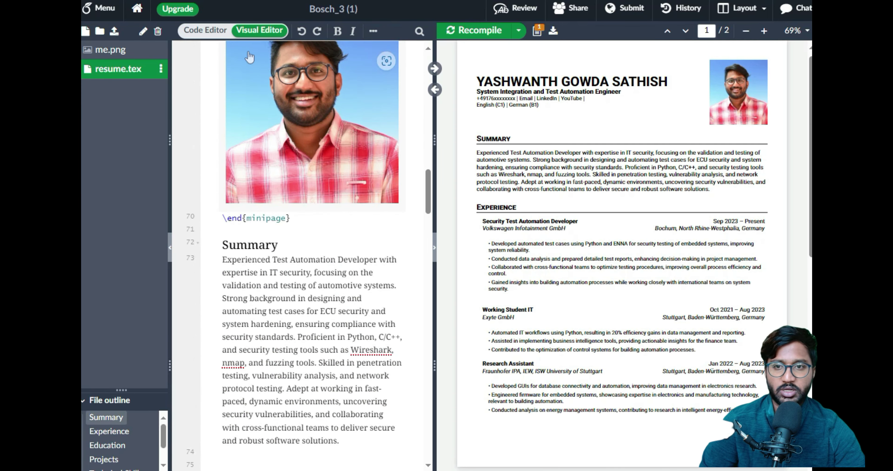
click(208, 31)
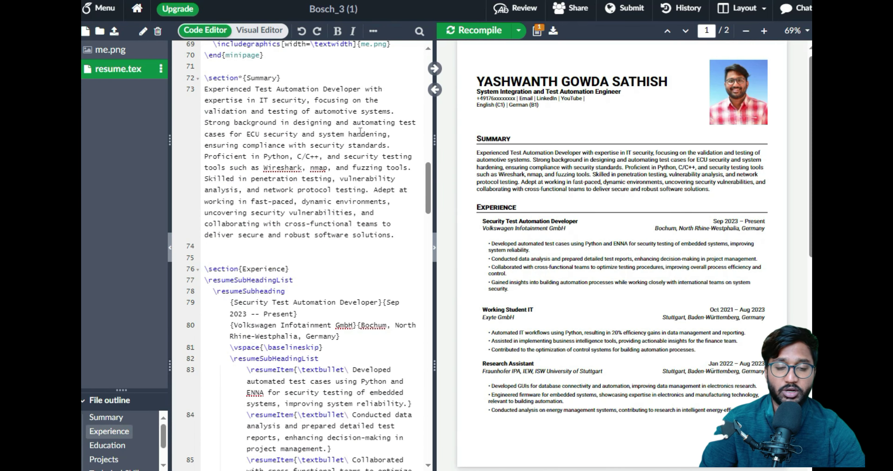
scroll(360, 132, up, 15)
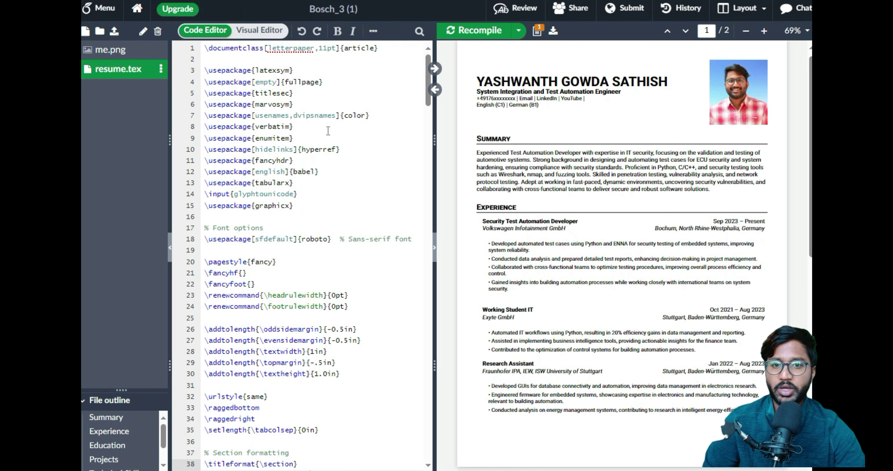
click(137, 8)
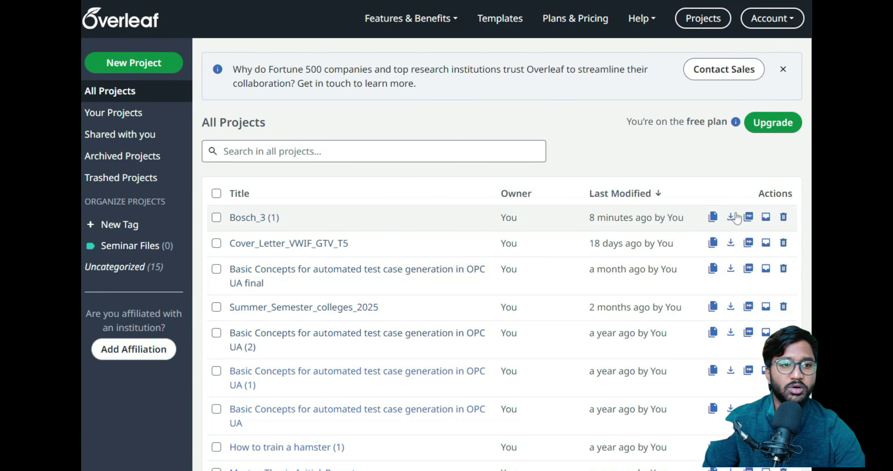
- Save Bosch_3 (1) to the computer as a zip and bring up the New Project menu
click(734, 223)
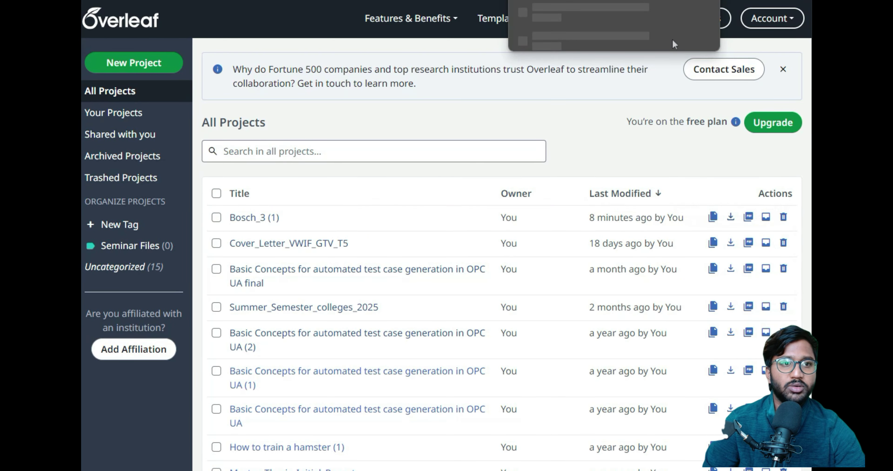
click(680, 27)
click(673, 67)
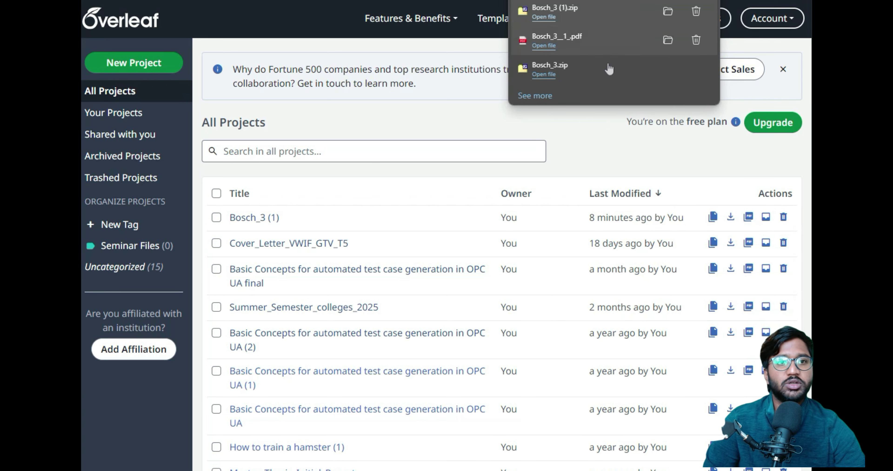
click(352, 48)
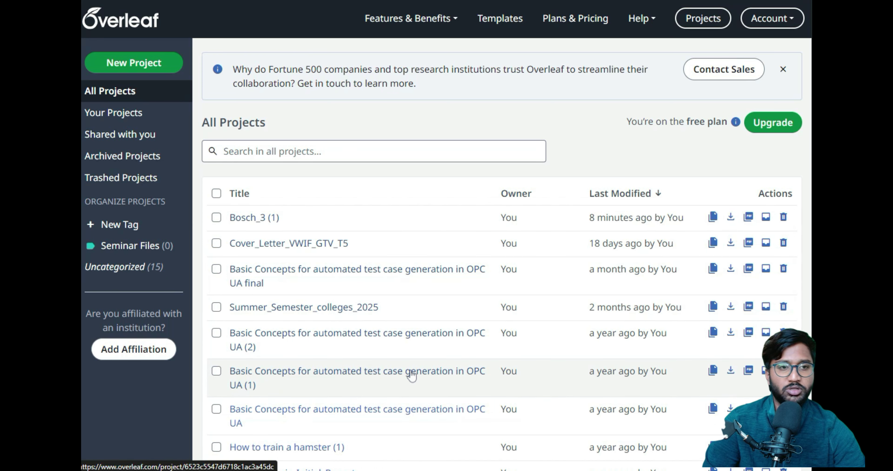
click(120, 65)
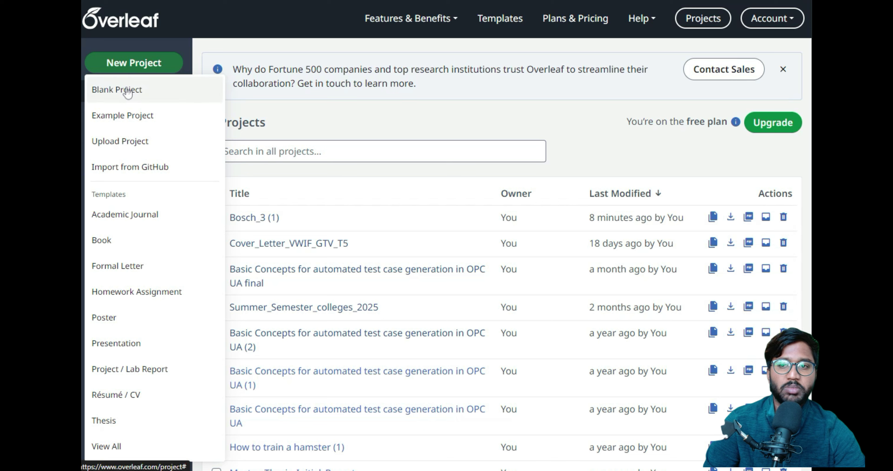
- Upload Bosch_3 (1).zip from Downloads as a new project, which becomes Bosch_3 (2)
click(140, 146)
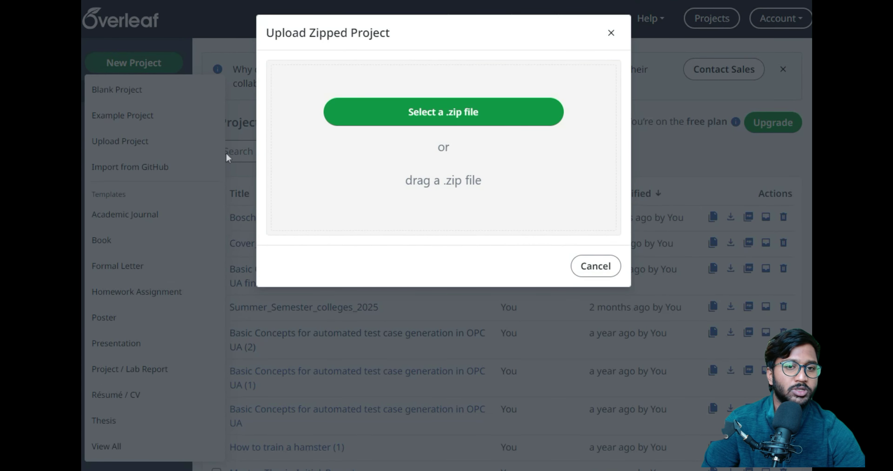
click(490, 111)
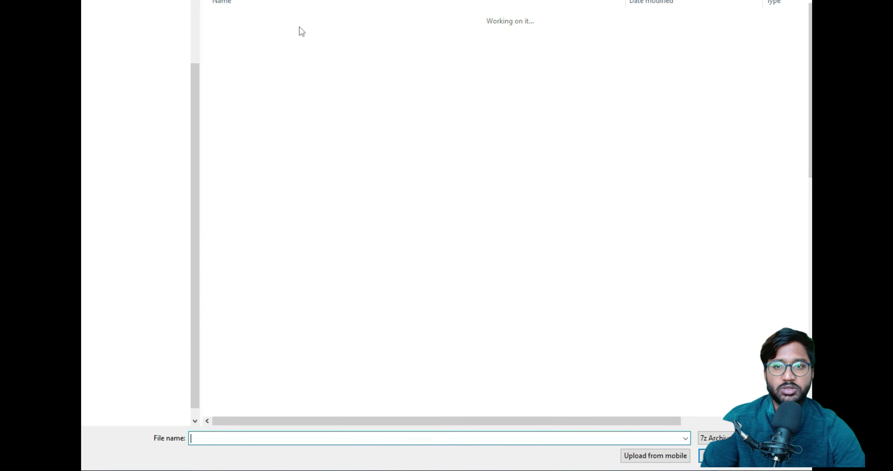
click(298, 31)
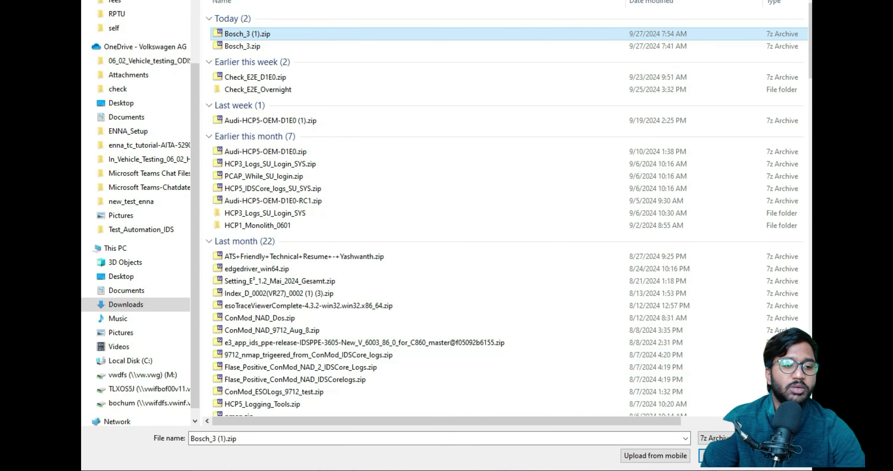
click(709, 456)
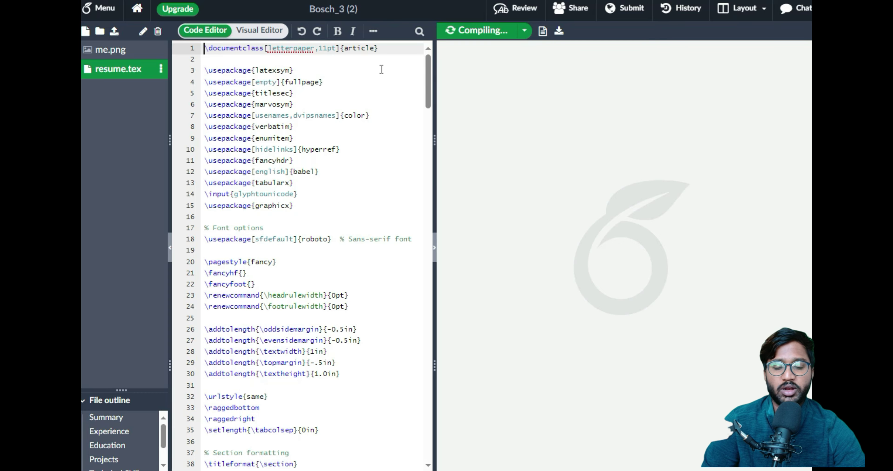
- Scroll the code and PDF preview to check the compiled two-page resume of Bosch_3 (2)
scroll(406, 231, down, 15)
scroll(406, 232, down, 15)
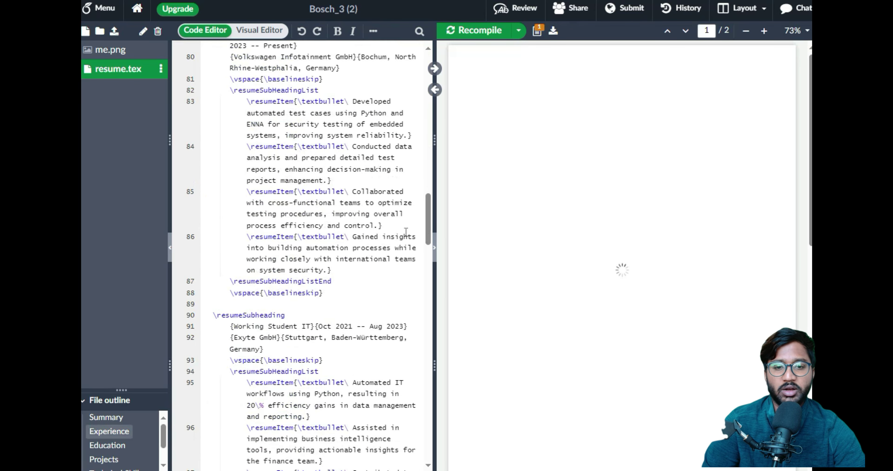
scroll(404, 231, up, 20)
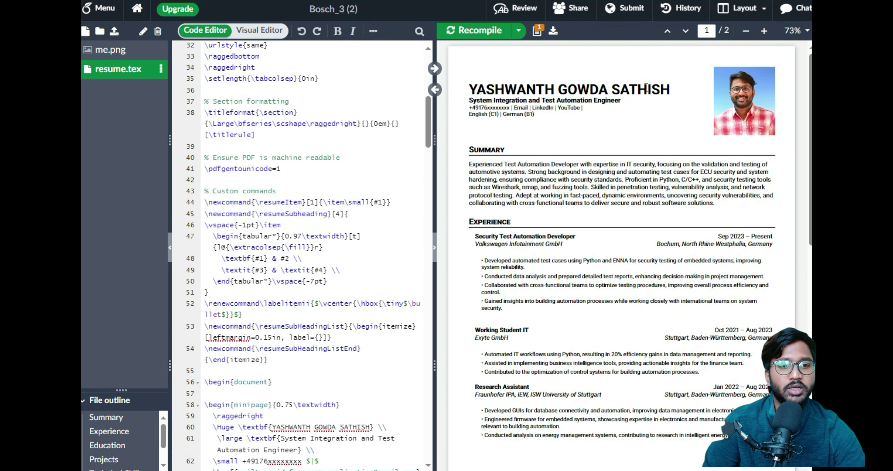
scroll(541, 299, down, 10)
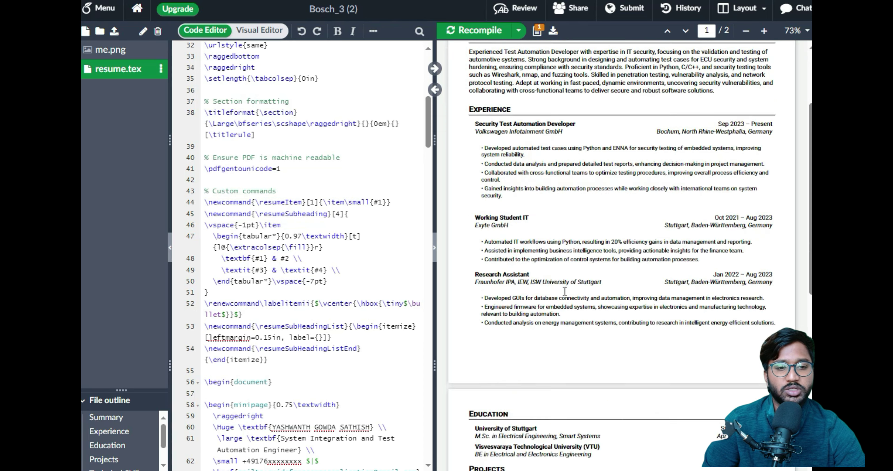
scroll(562, 290, up, 10)
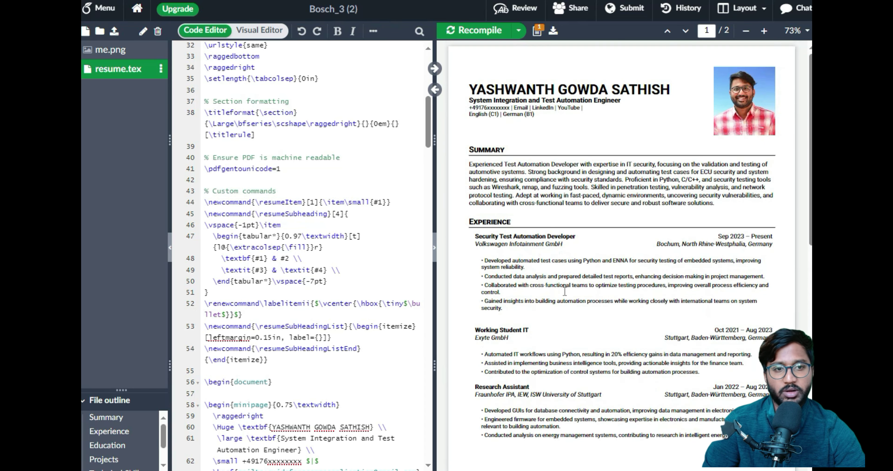
scroll(356, 267, up, 10)
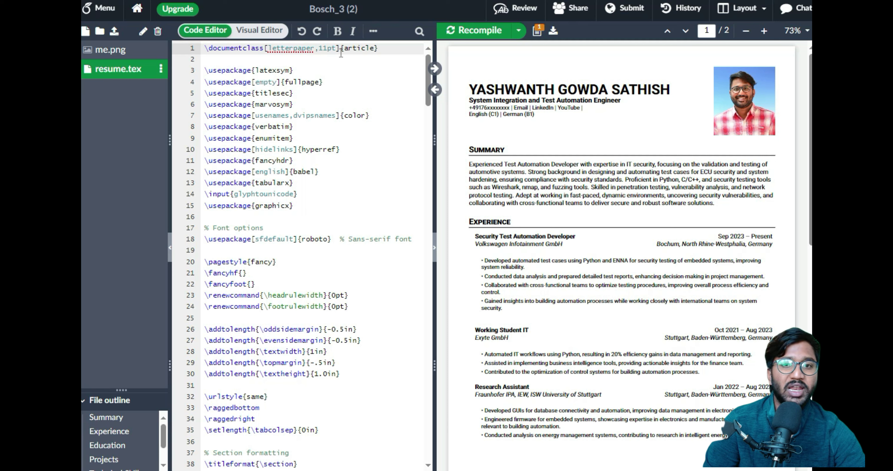
- Try a 12pt base font in the \documentclass options and recompile to see the result
drag(327, 52, 319, 52)
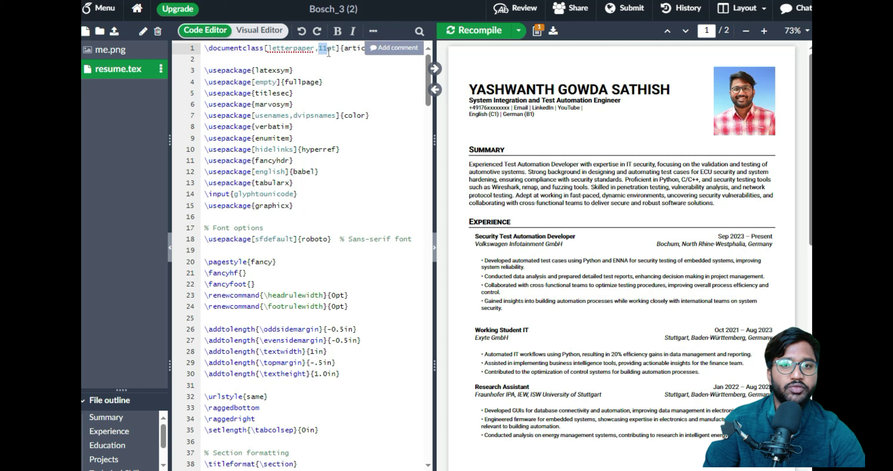
click(328, 52)
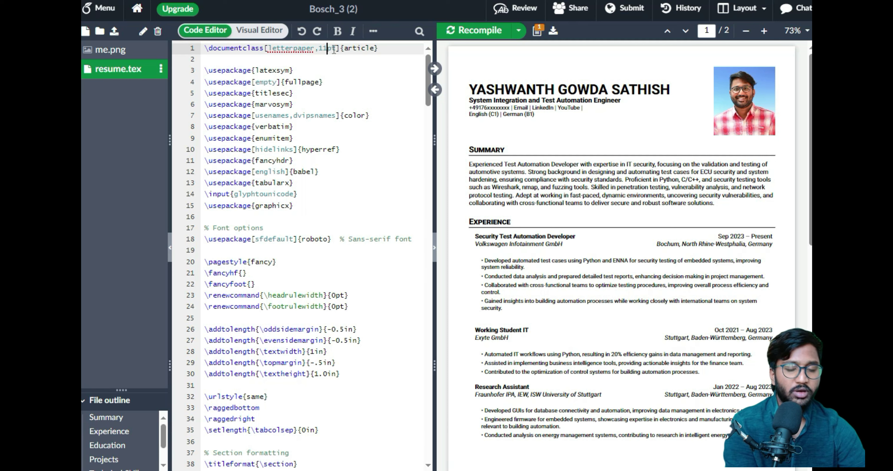
key(BackSpace)
text(2)
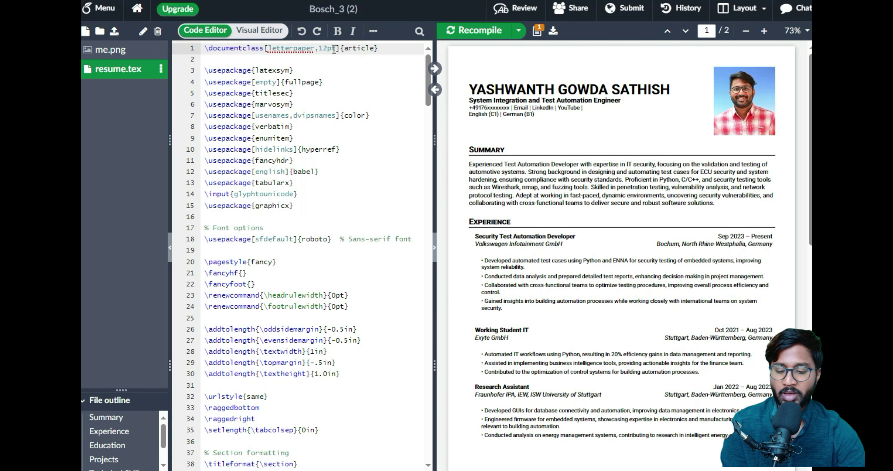
key(ctrl+s)
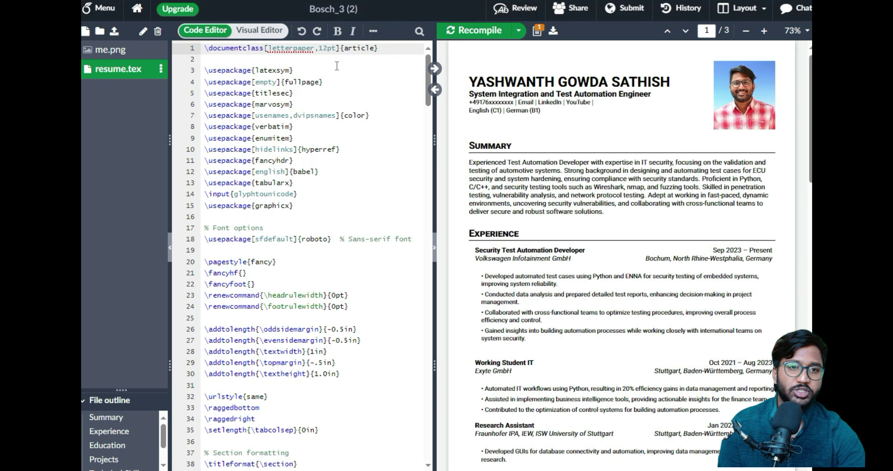
scroll(583, 193, down, 10)
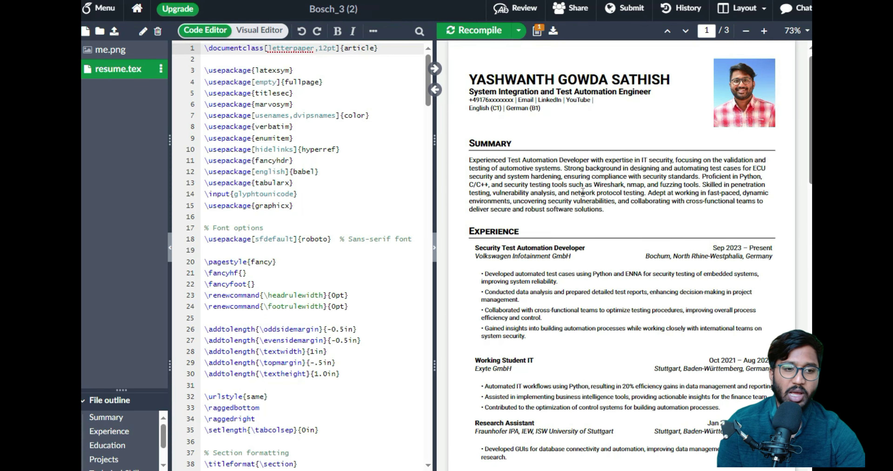
scroll(582, 194, down, 8)
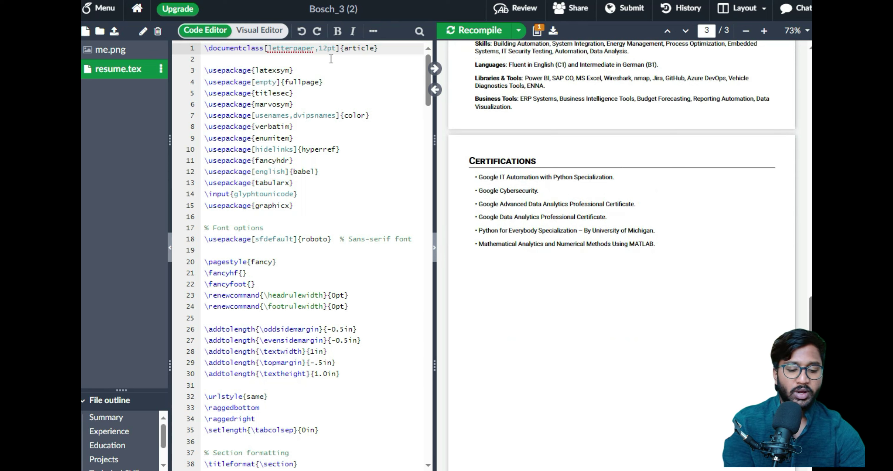
- Set the font size back to 11pt, recompile, and confirm two pages ending with Certifications
key(BackSpace)
text(1)
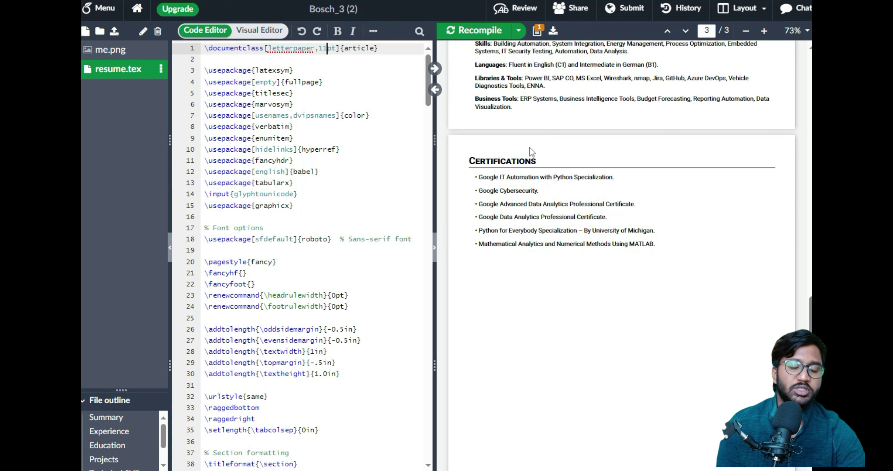
click(473, 34)
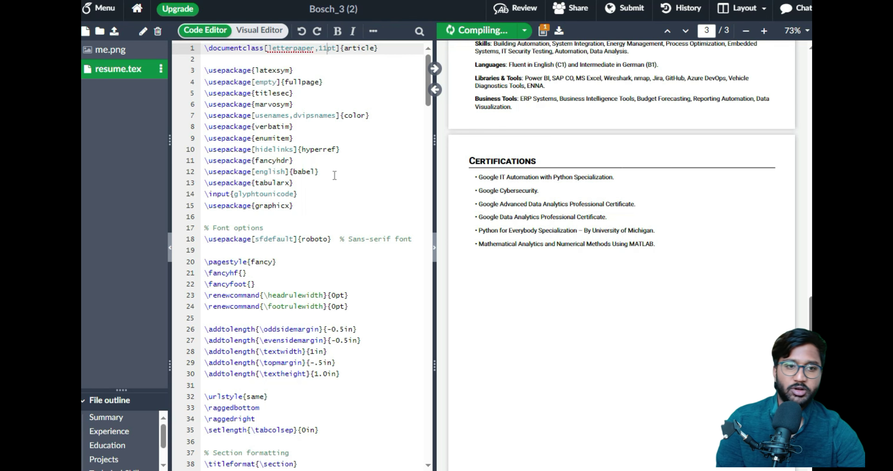
scroll(551, 211, down, 3)
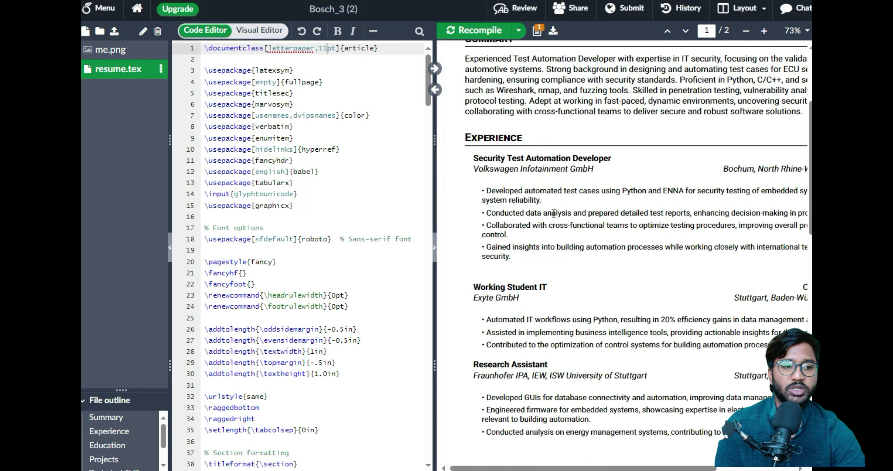
scroll(553, 213, down, 10)
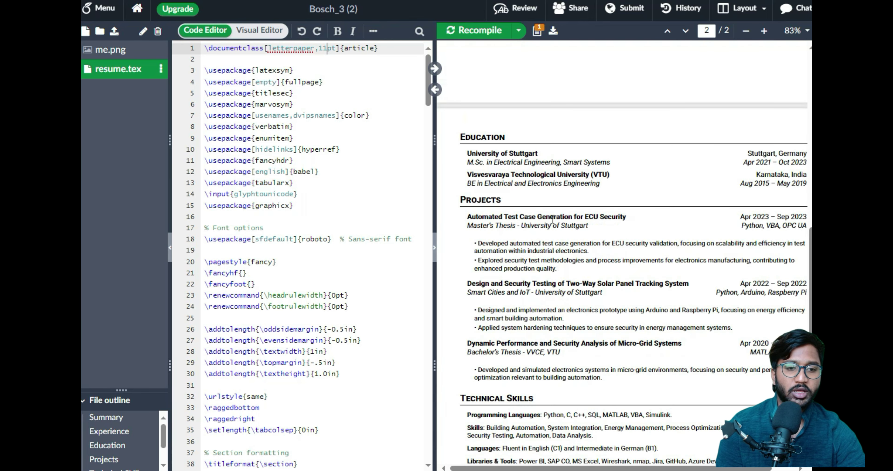
scroll(552, 220, down, 5)
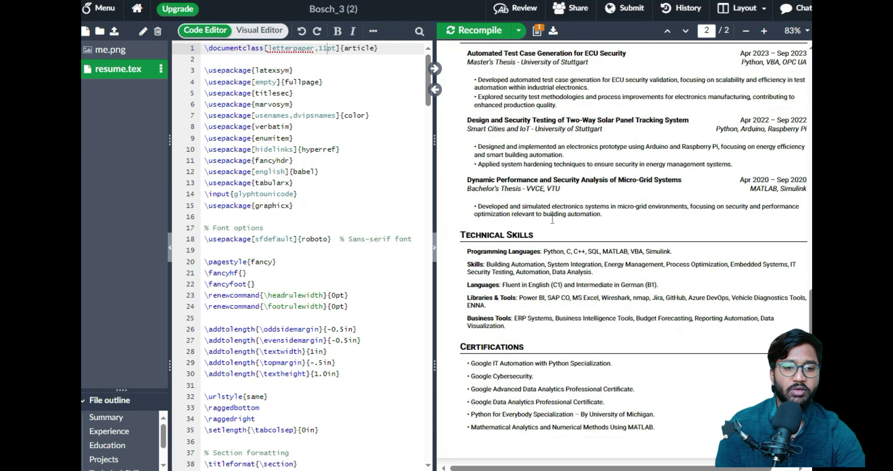
triple_click(472, 433)
click(680, 450)
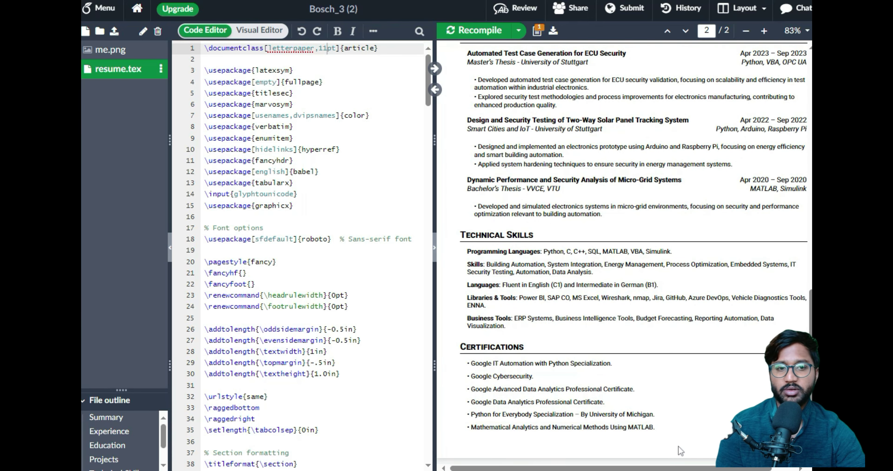
scroll(680, 451, down, 2)
scroll(624, 243, up, 15)
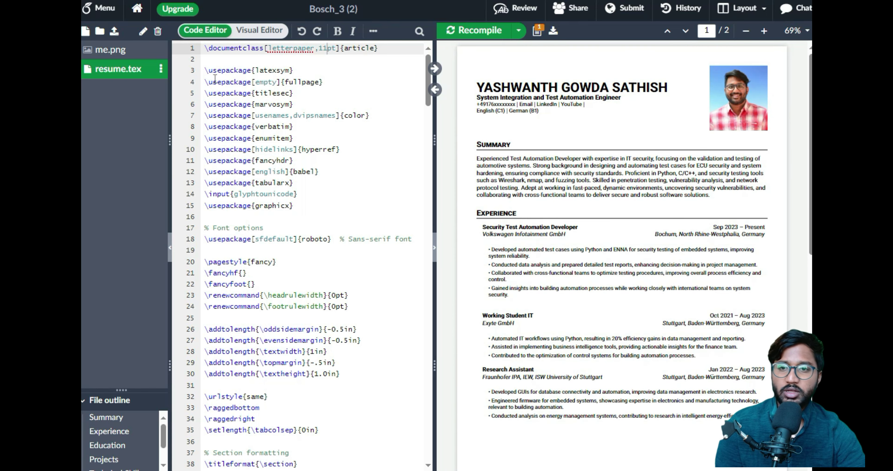
drag(209, 70, 371, 419)
scroll(371, 419, down, 2)
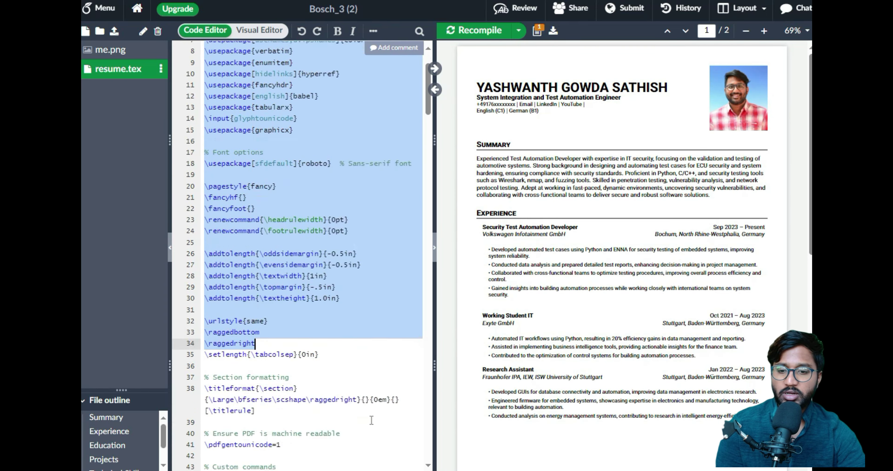
scroll(371, 420, down, 10)
shift+click(304, 254)
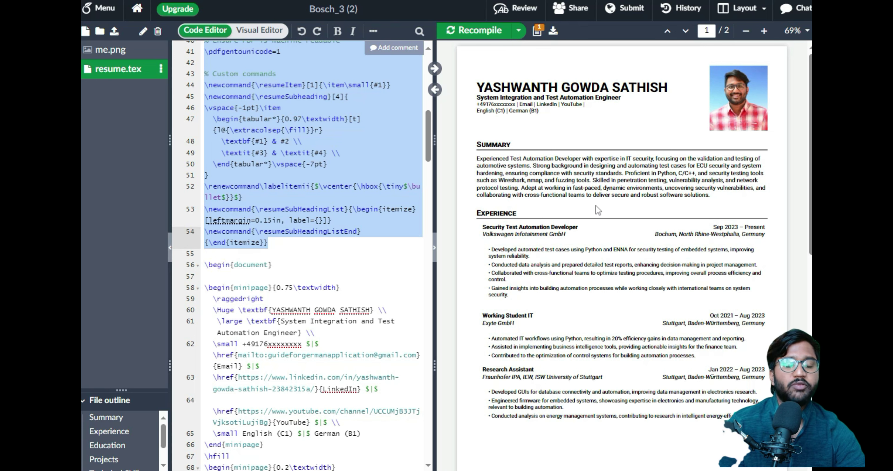
click(302, 256)
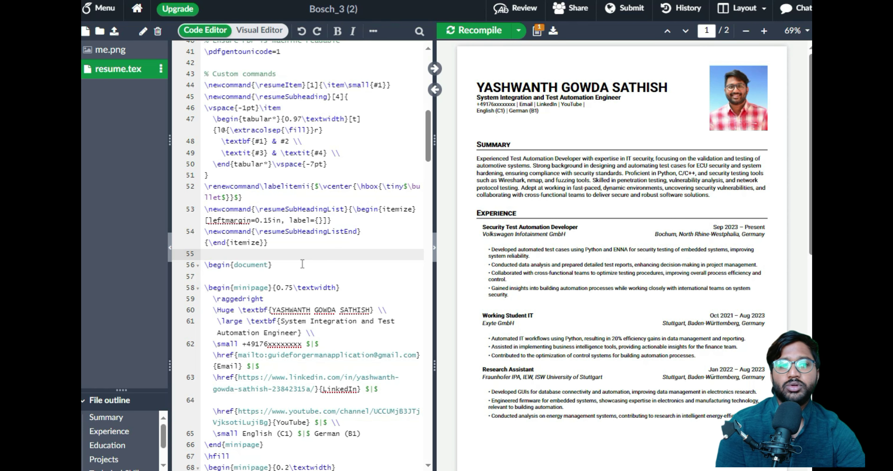
scroll(302, 264, down, 5)
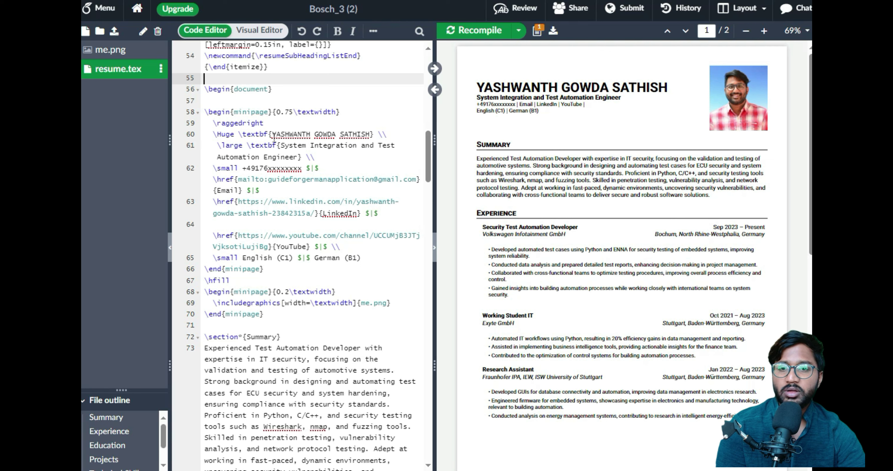
mouse_move(274, 137)
mouse_down()
mouse_move(371, 135)
mouse_move(282, 136)
mouse_up()
click(376, 135)
key(Left)
text(Blah ba)
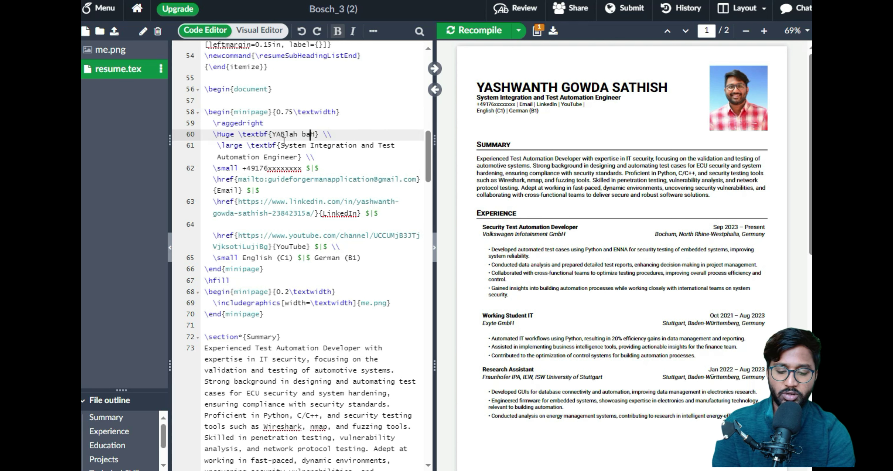
text(lh)
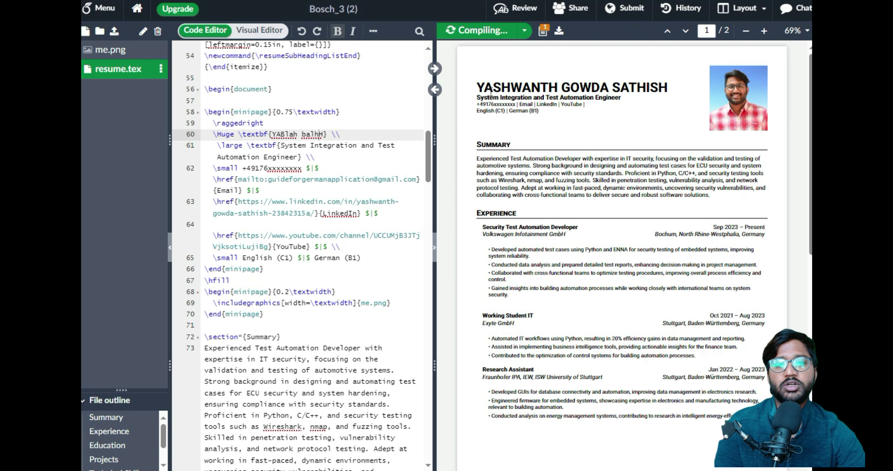
drag(491, 90, 666, 89)
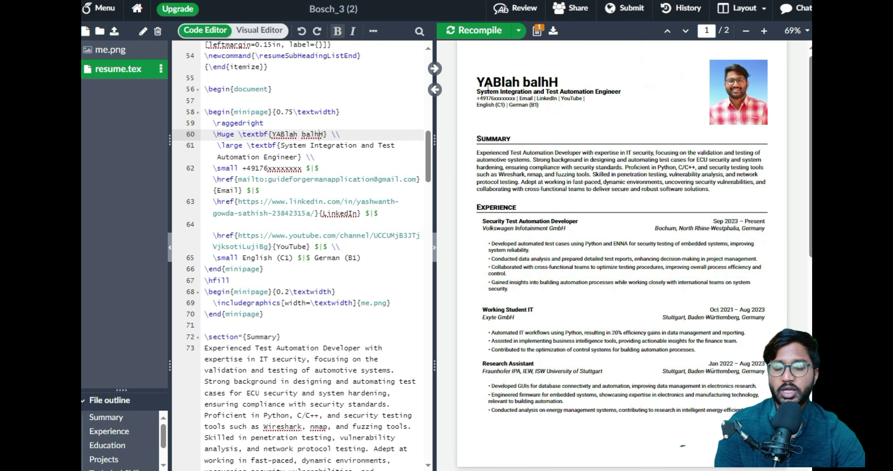
drag(487, 89, 567, 86)
click(315, 136)
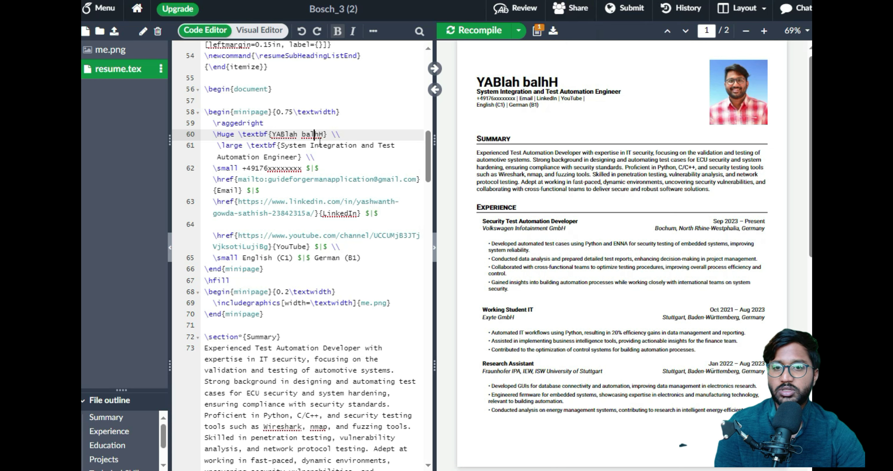
double_click(319, 138)
key(BackSpace)
key(BackSpace)
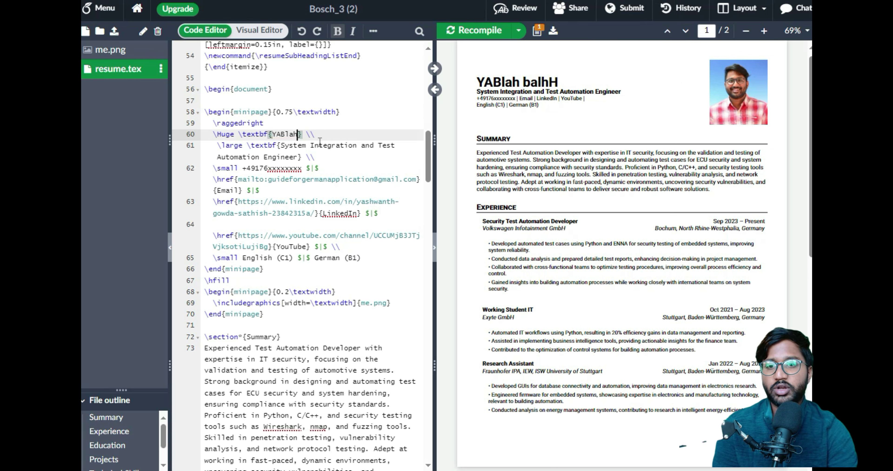
key(BackSpace)
key(BackSpace)
key(BackSpace)
key(BackSpace)
key(BackSpace)
text(ASHWANTH GOWDA SATHISH)
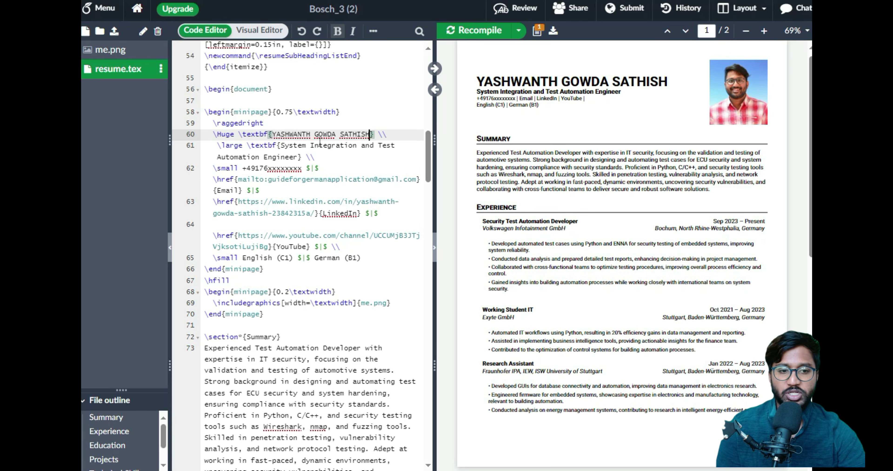
scroll(320, 142, up, 15)
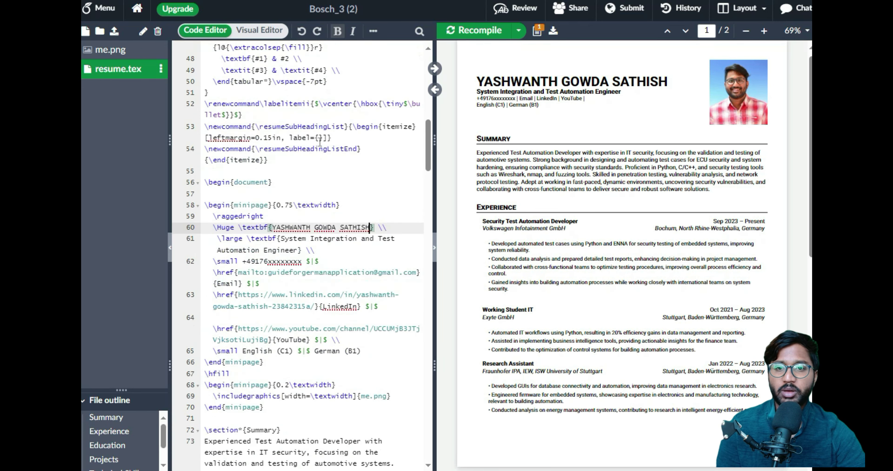
scroll(319, 142, down, 15)
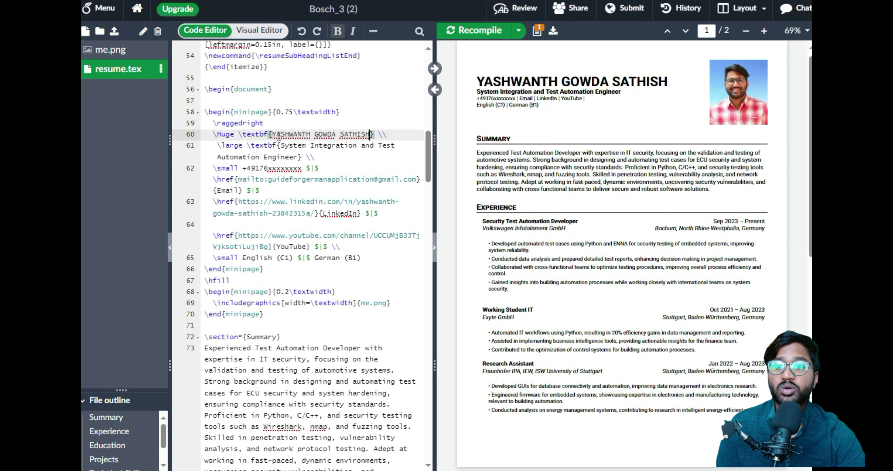
drag(278, 136, 374, 141)
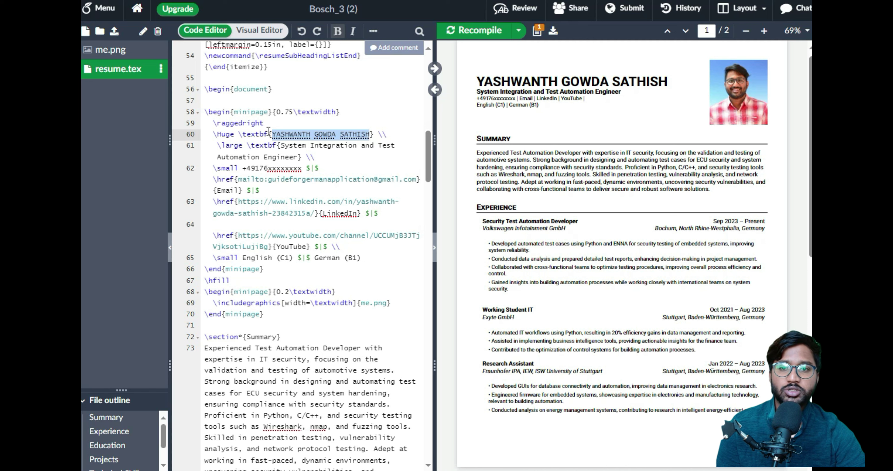
click(293, 136)
drag(274, 135, 330, 125)
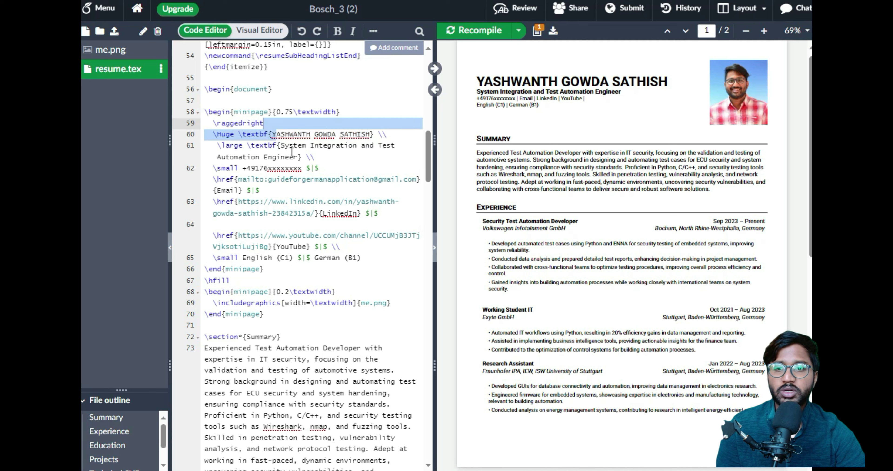
drag(289, 152, 307, 158)
click(324, 165)
click(325, 162)
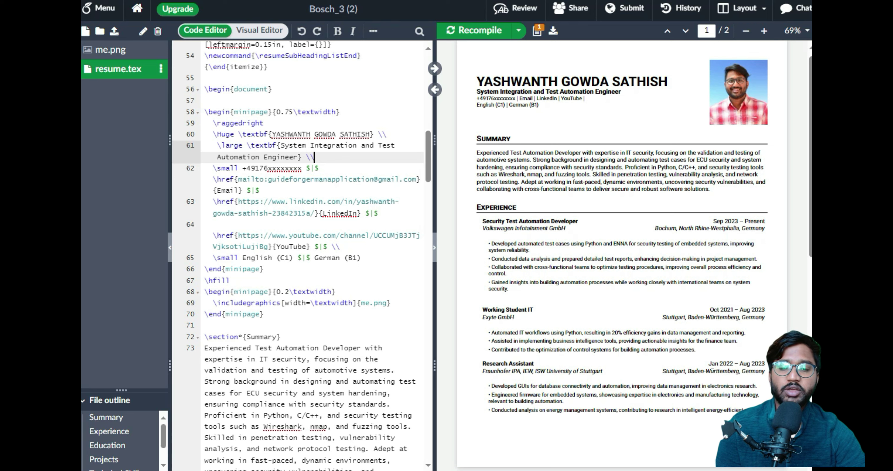
drag(247, 168, 297, 169)
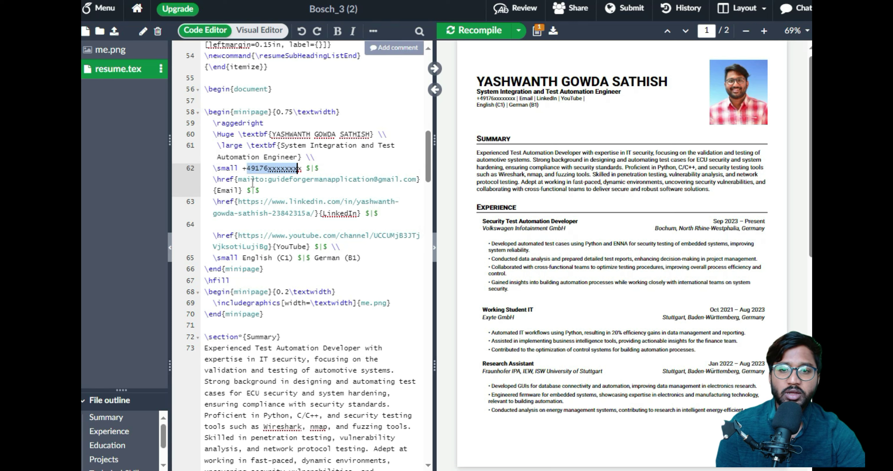
drag(269, 181, 421, 186)
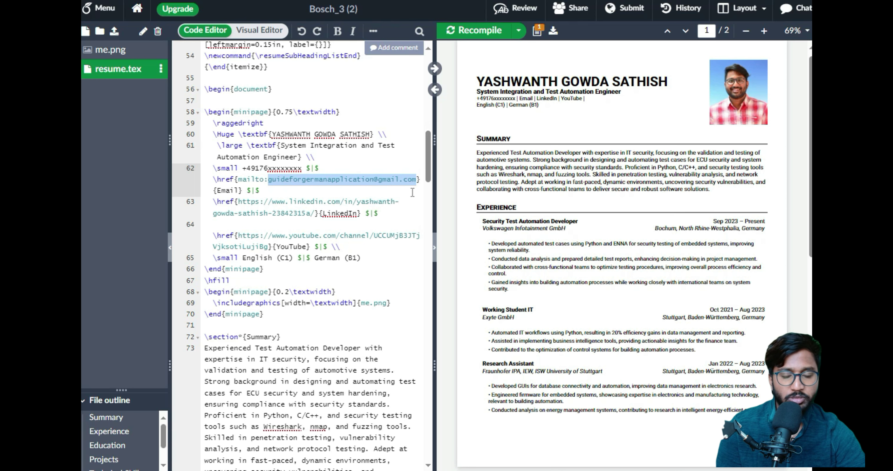
scroll(412, 192, down, 2)
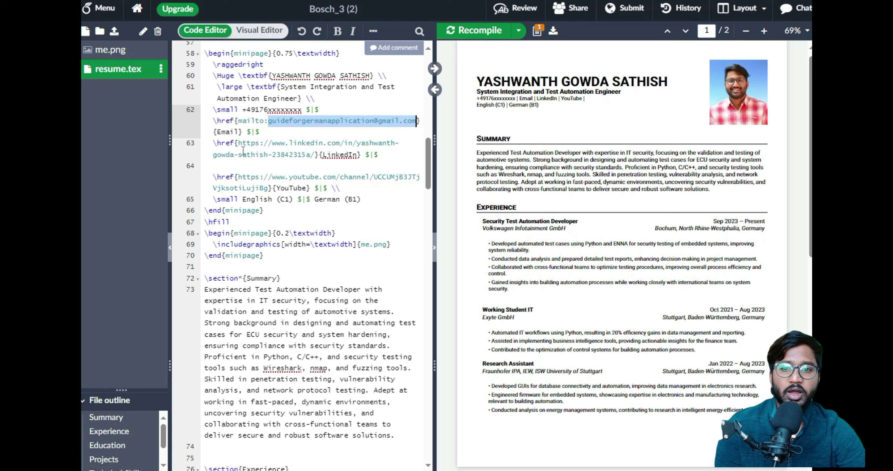
drag(238, 143, 319, 160)
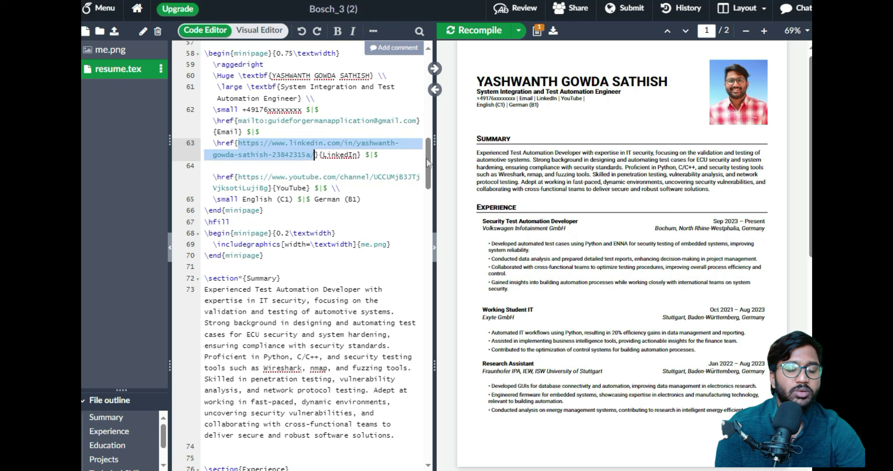
double_click(495, 121)
scroll(376, 187, down, 4)
scroll(312, 156, up, 2)
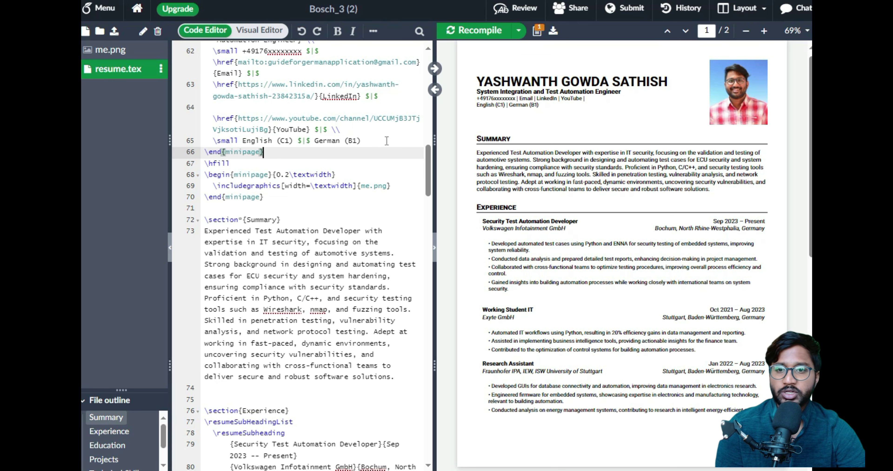
scroll(361, 151, down, 2)
- Replace the Summary paragraph with temporary placeholder text and recompile
scroll(304, 208, down, 2)
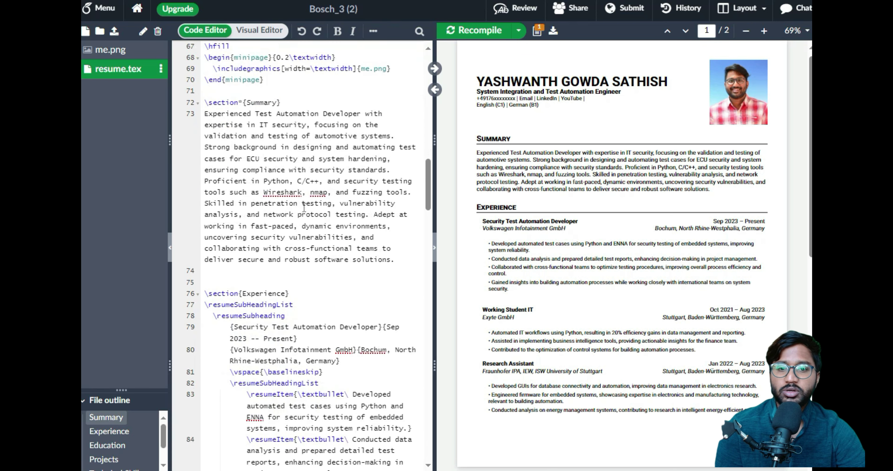
drag(411, 266, 205, 114)
key(ctrl+c)
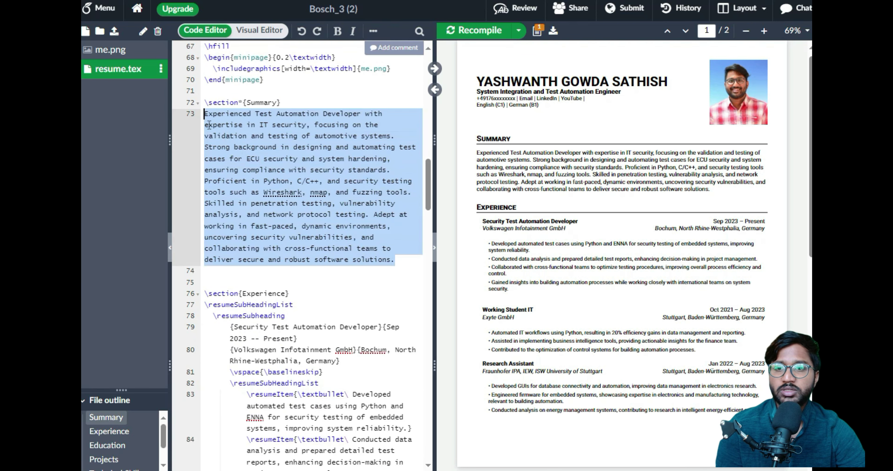
key(BackSpace)
text(gg  SHADP)
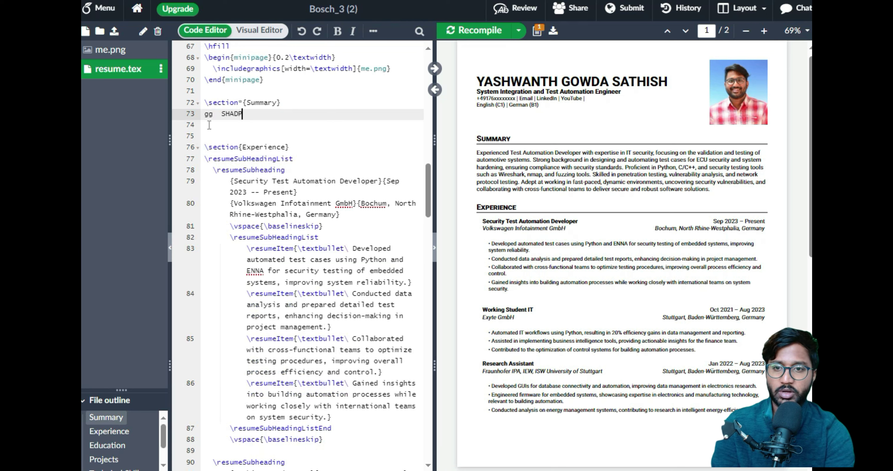
text(SAP <FPP FVPHSO<GVOIGIPP<IGBB)
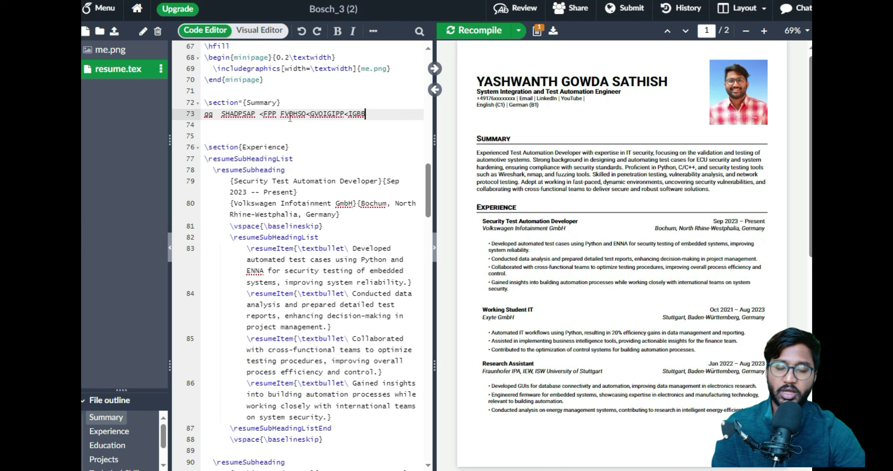
key(ctrl+s)
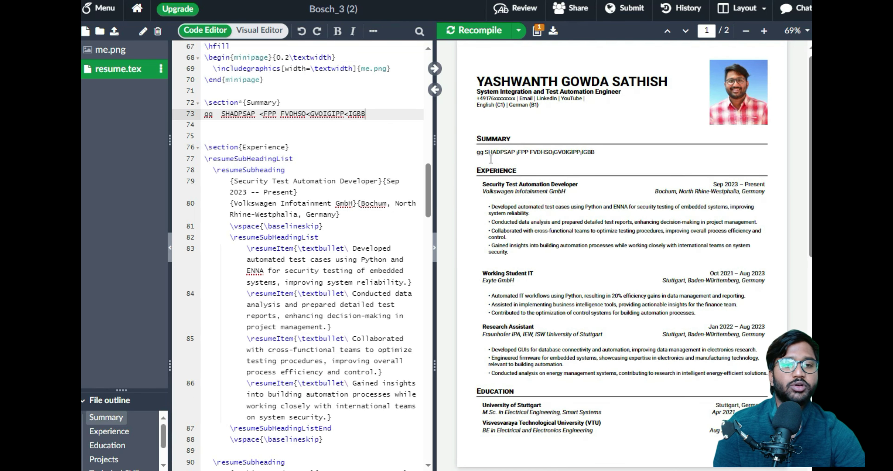
- Paste the test automation and IT security summary over the placeholder on line 73 and recompile
drag(371, 116, 195, 118)
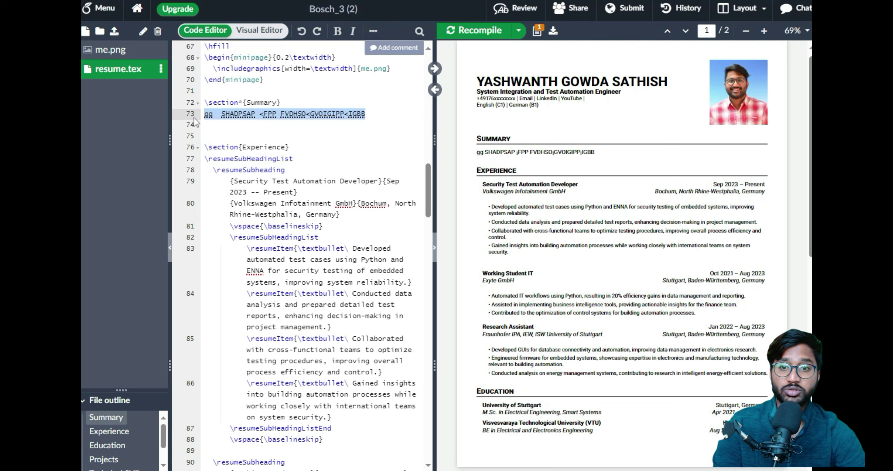
key(ctrl+v)
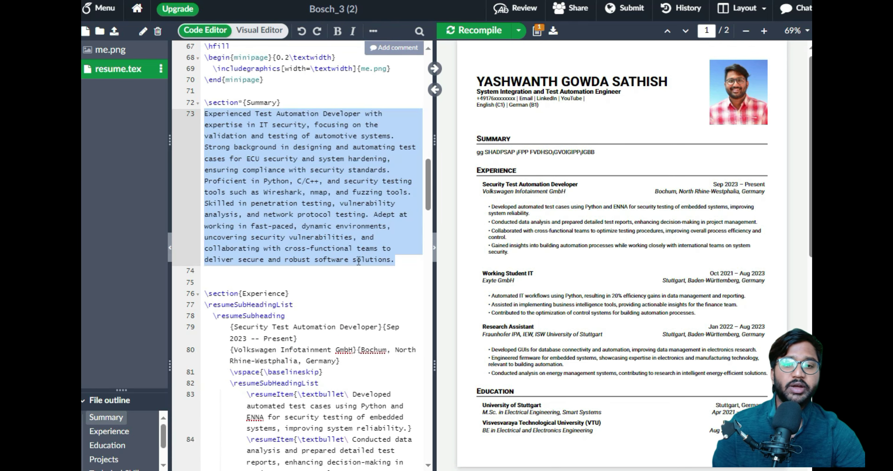
click(358, 261)
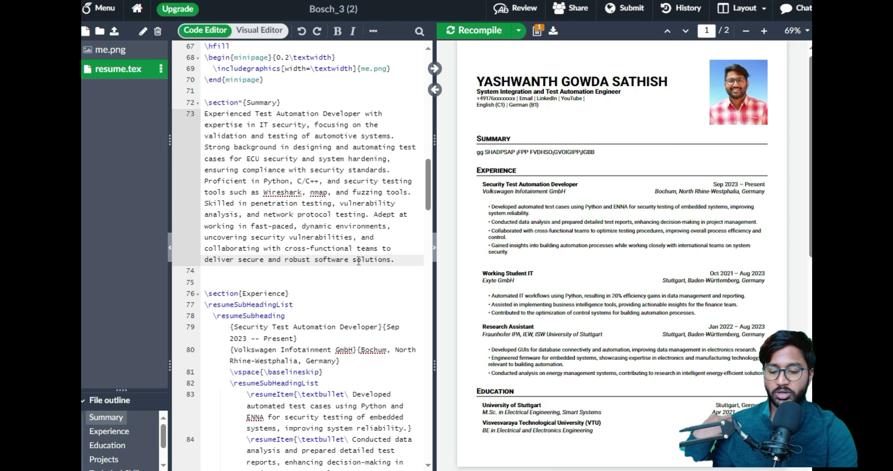
key(ctrl+s)
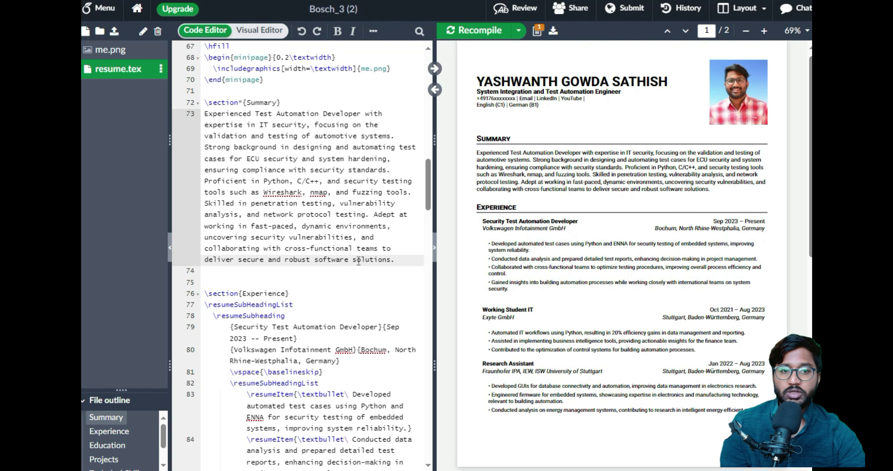
- Scroll through the resume source, looking over the first job's title and dates
scroll(358, 260, down, 5)
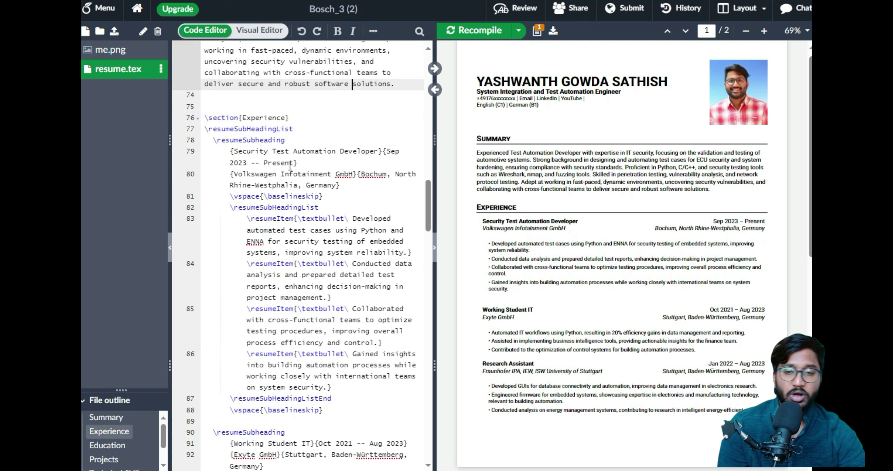
drag(236, 152, 297, 164)
click(298, 165)
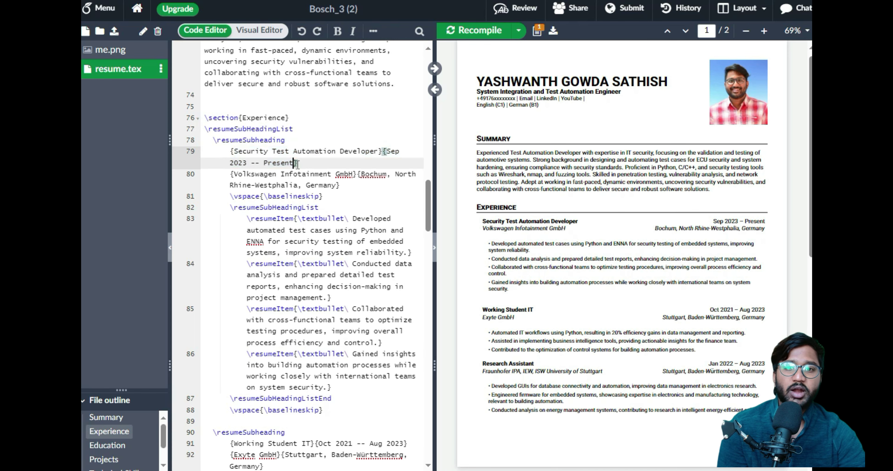
scroll(297, 164, down, 2)
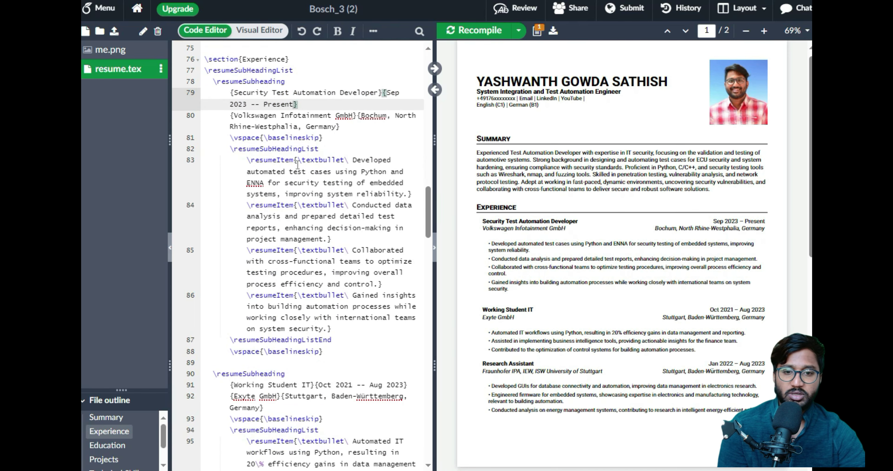
scroll(297, 164, down, 15)
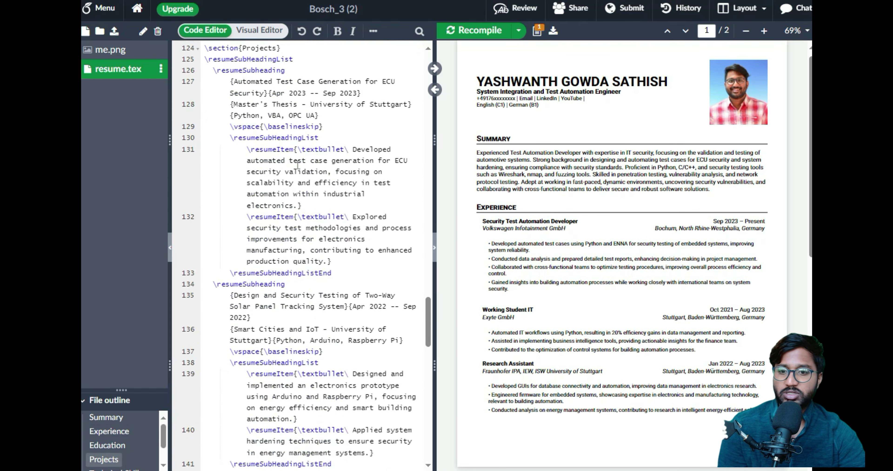
scroll(297, 164, down, 6)
scroll(297, 164, down, 14)
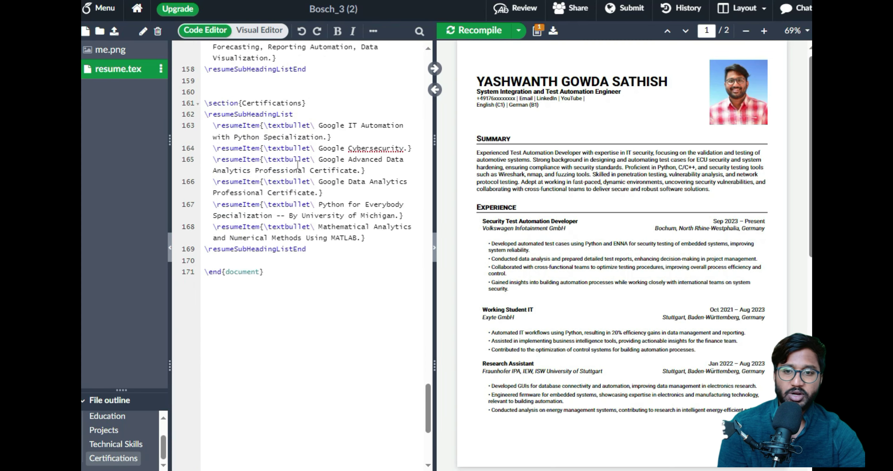
scroll(297, 164, up, 6)
scroll(290, 164, up, 12)
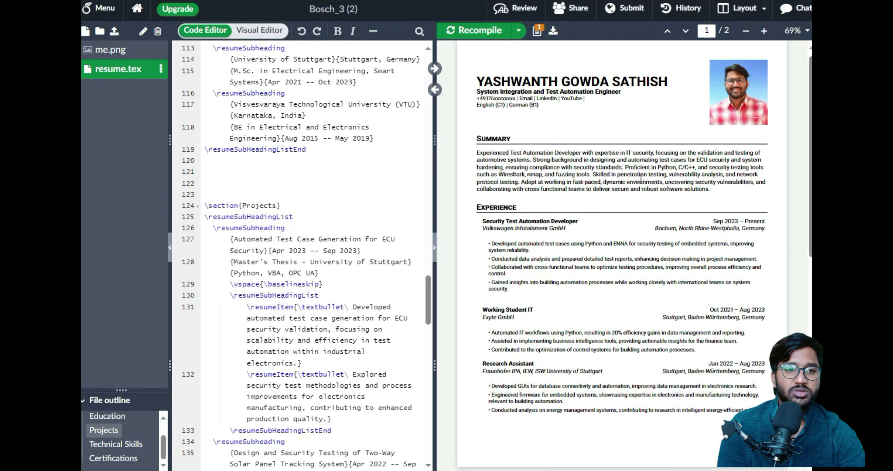
scroll(641, 178, down, 10)
scroll(641, 179, up, 10)
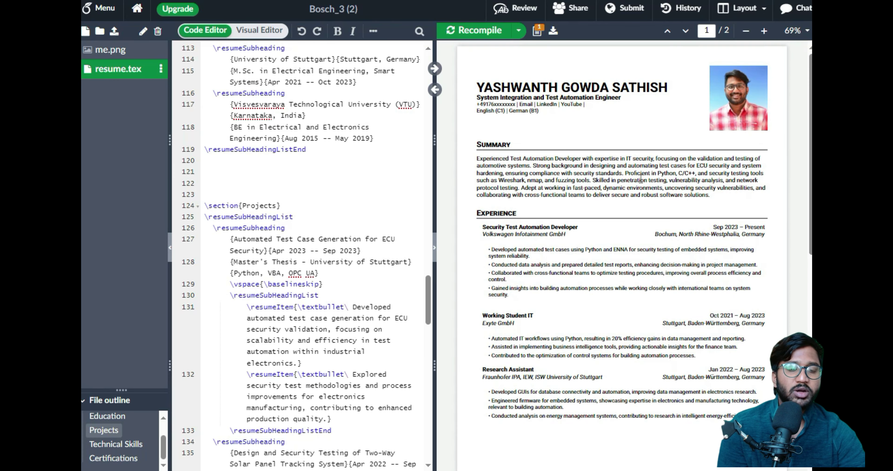
- Download the compiled resume as Bosch_3__2_.pdf
click(553, 32)
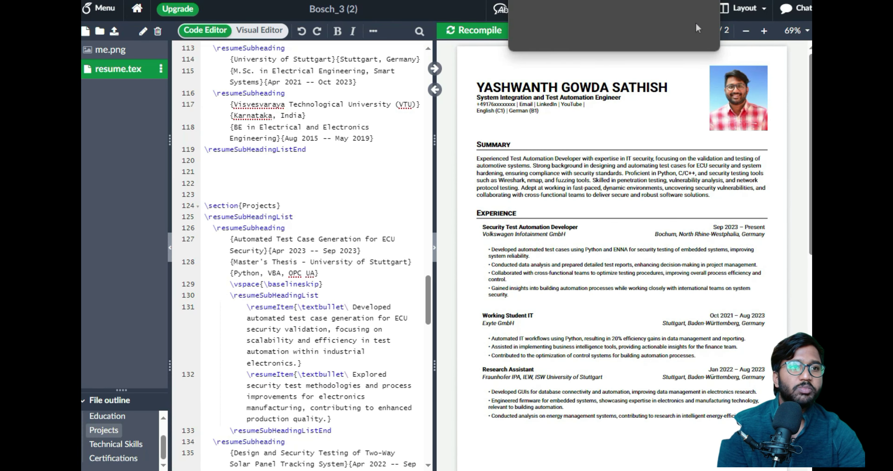
click(680, 26)
click(667, 46)
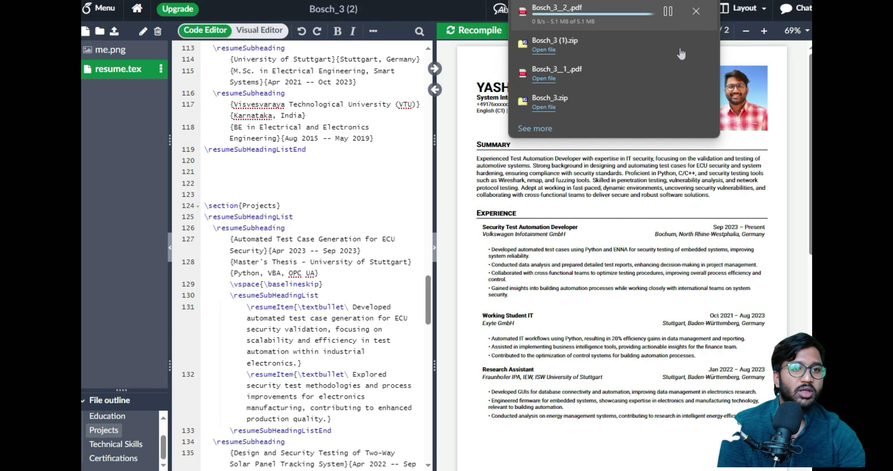
- Open the downloaded resume PDF, scroll through its pages, then close it to return to Overleaf
click(544, 17)
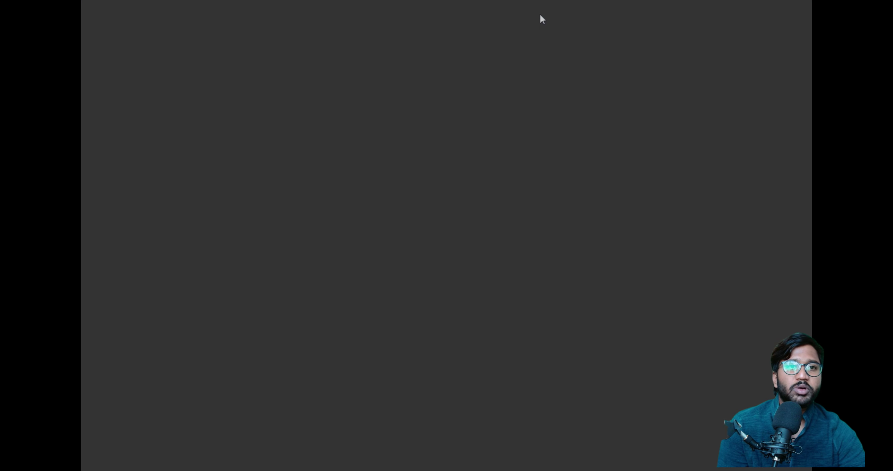
scroll(418, 135, down, 20)
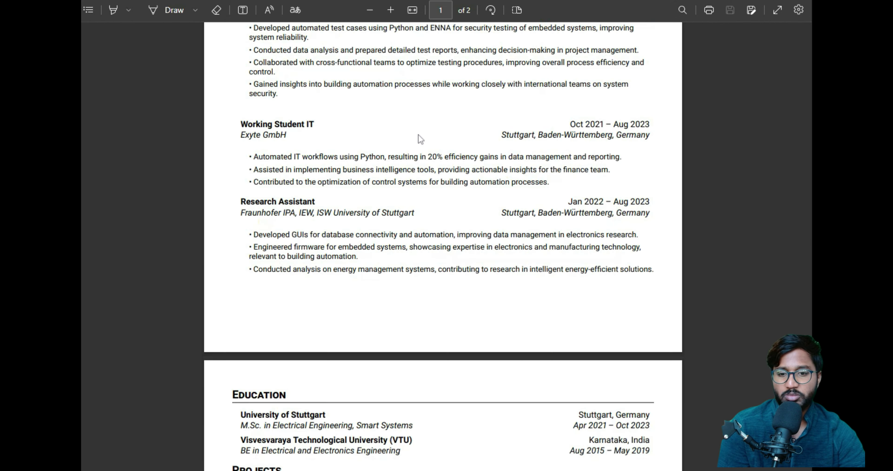
scroll(424, 140, up, 20)
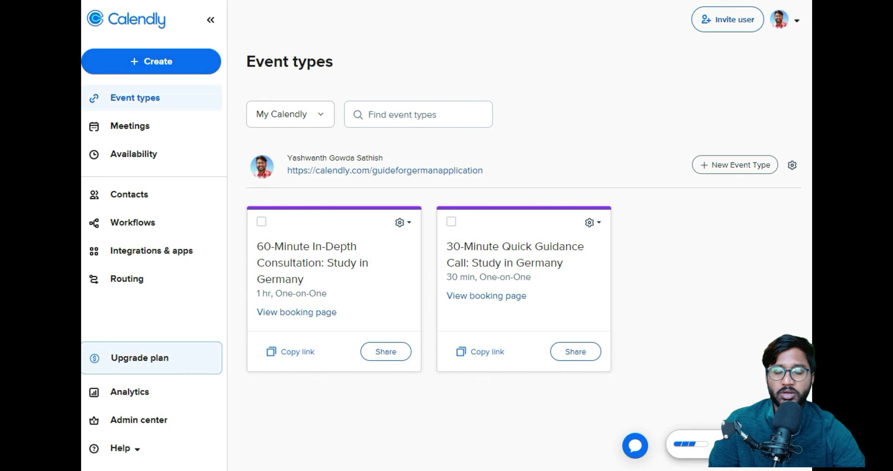
click(342, 1)
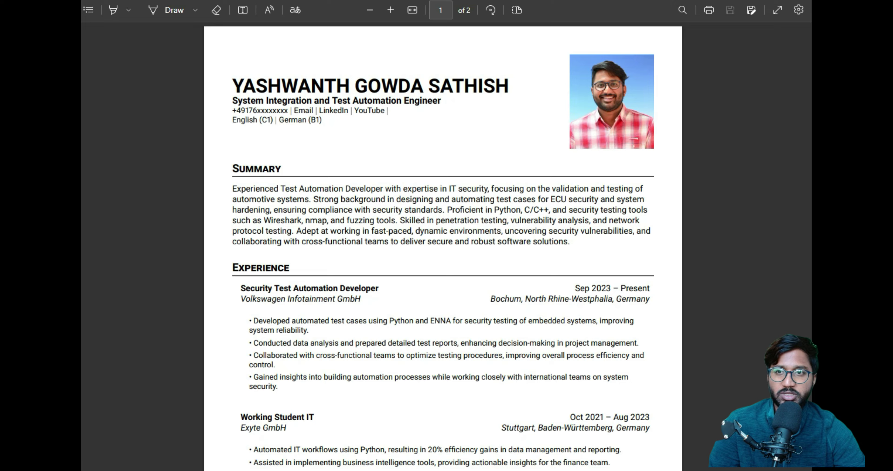
key(ctrl+w)
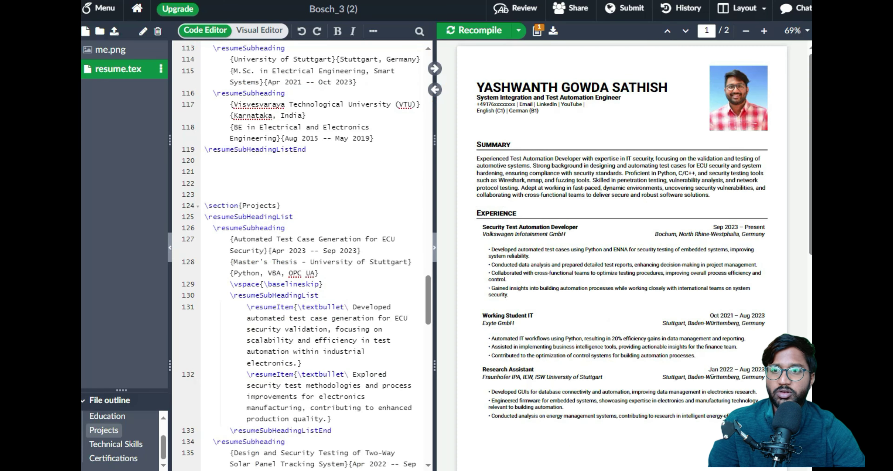
- Open the Cover_Letter_VWIF_GTV_T5 project from the projects list, view it, and return to All Projects
click(140, 10)
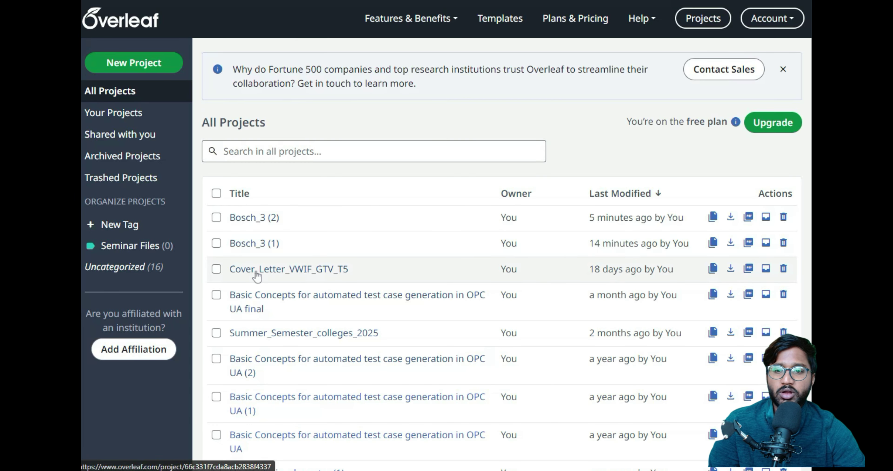
click(256, 274)
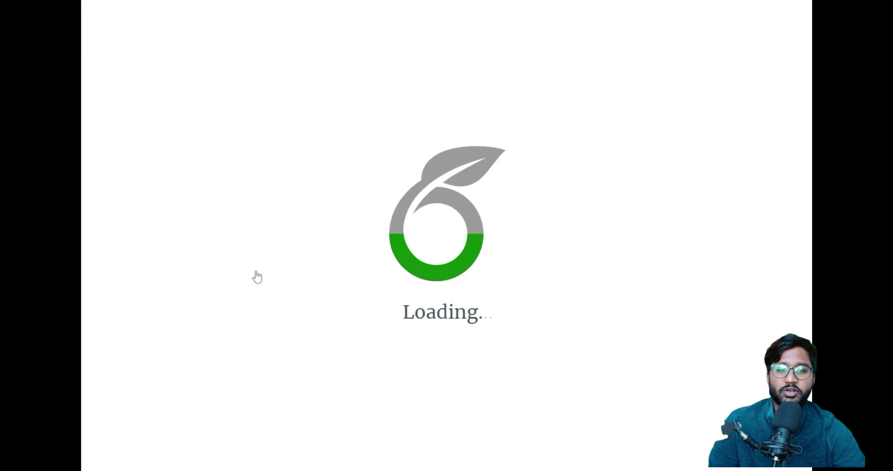
scroll(256, 273, up, 10)
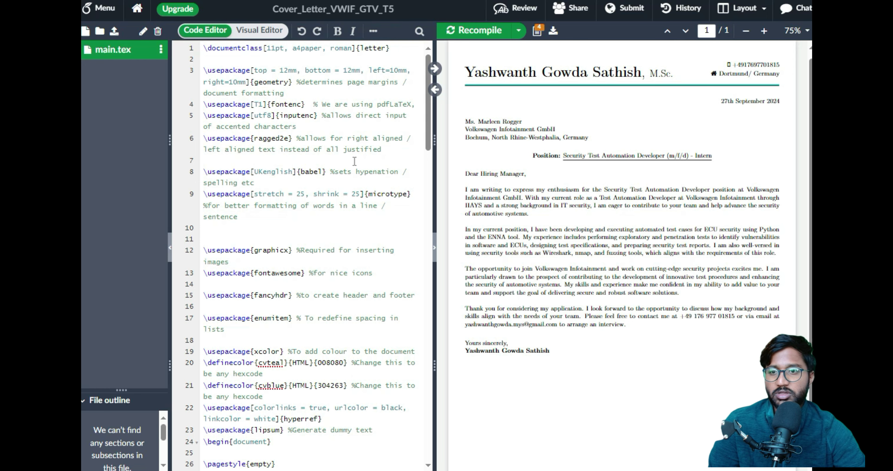
click(137, 10)
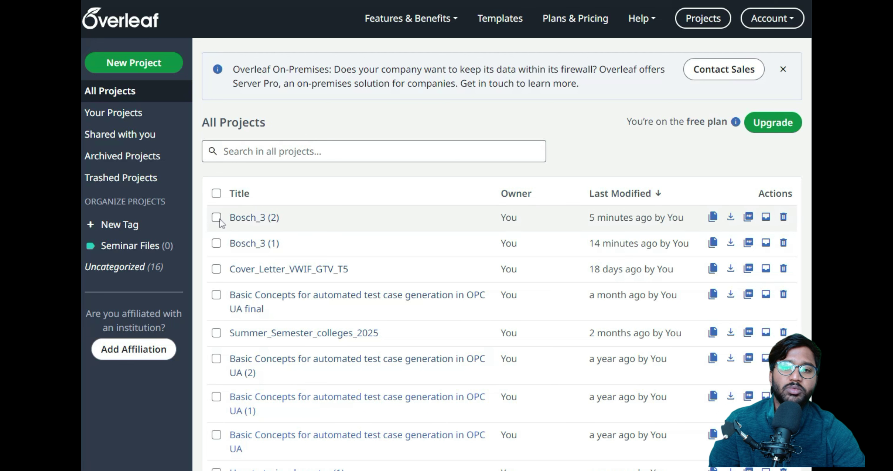
- Select the Bosch_3 (2) and Cover_Letter_VWIF_GTV_T5 projects, then open and close the New Project menu
click(216, 218)
click(216, 270)
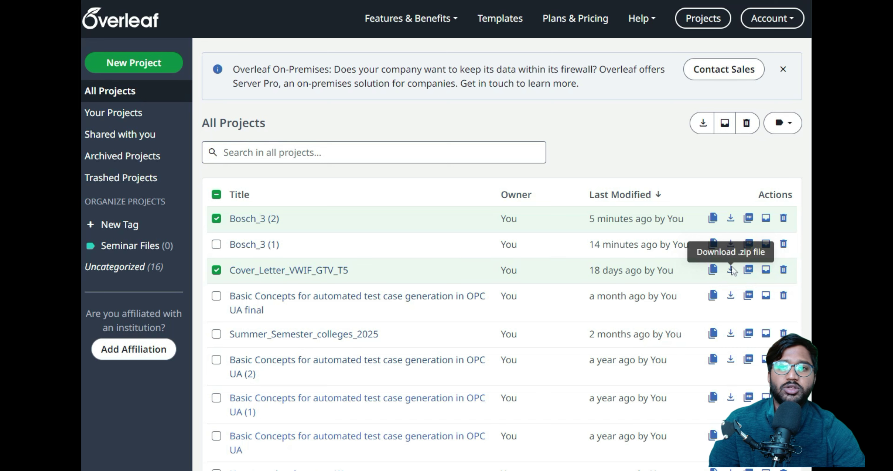
click(178, 68)
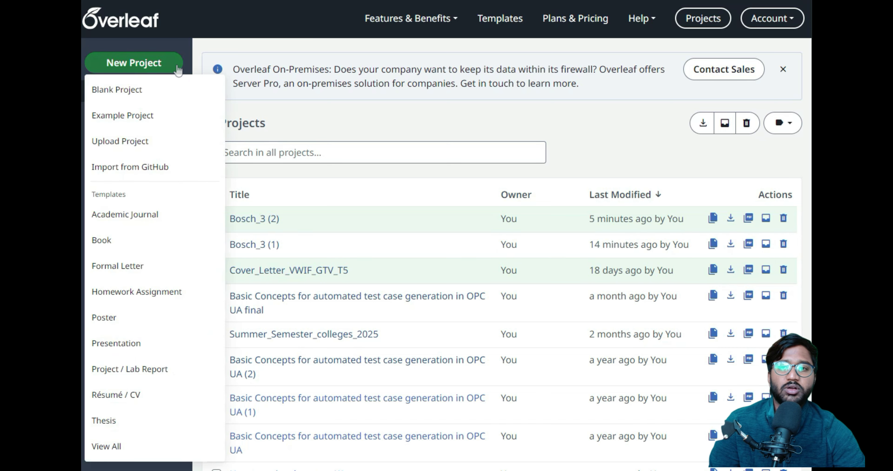
click(542, 125)
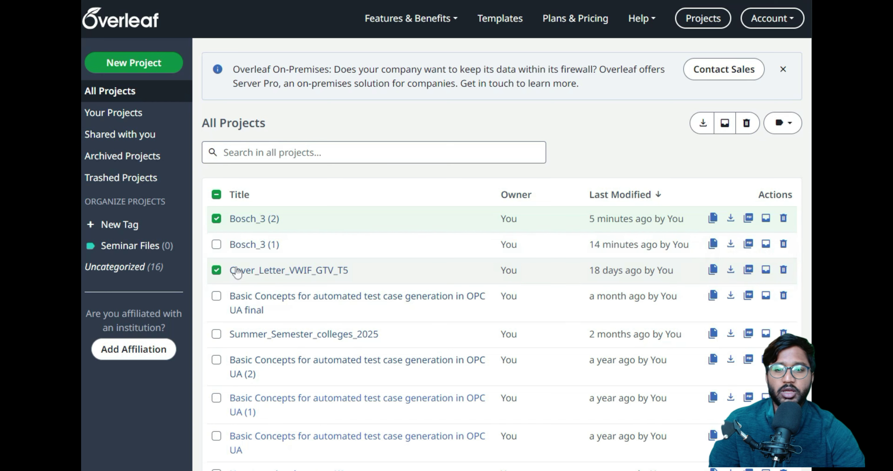
- Deselect both projects and download a project from the list as a .zip file
click(216, 270)
click(216, 219)
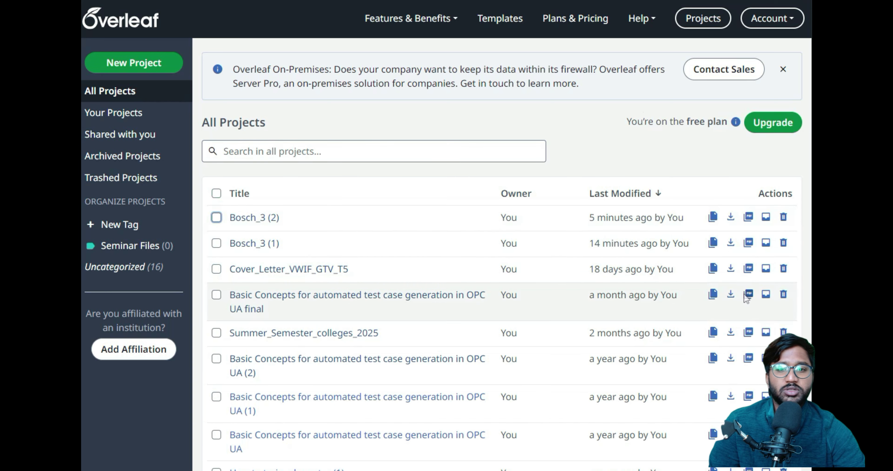
click(730, 268)
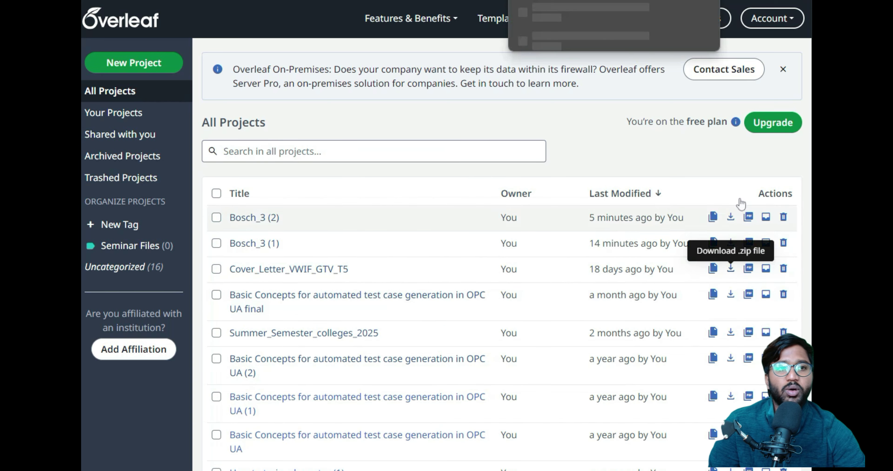